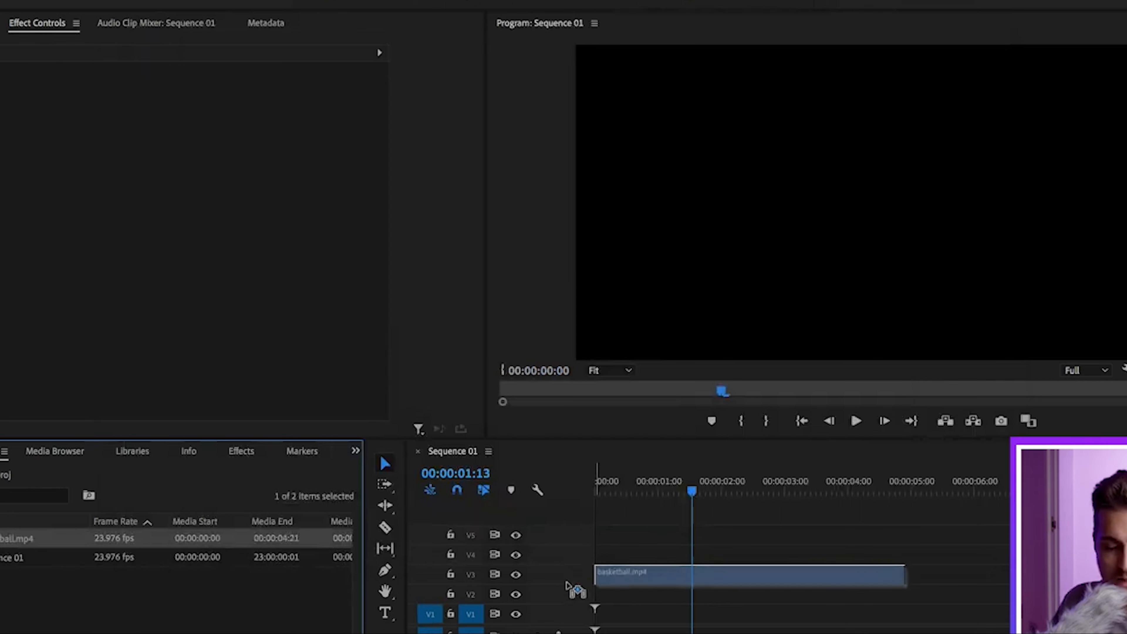
# Step: Import basketball.mp4 from the Finder window into the project and try to place it in Sequence 01
pyautogui.moveTo(692, 488); pyautogui.dragTo(741, 484)
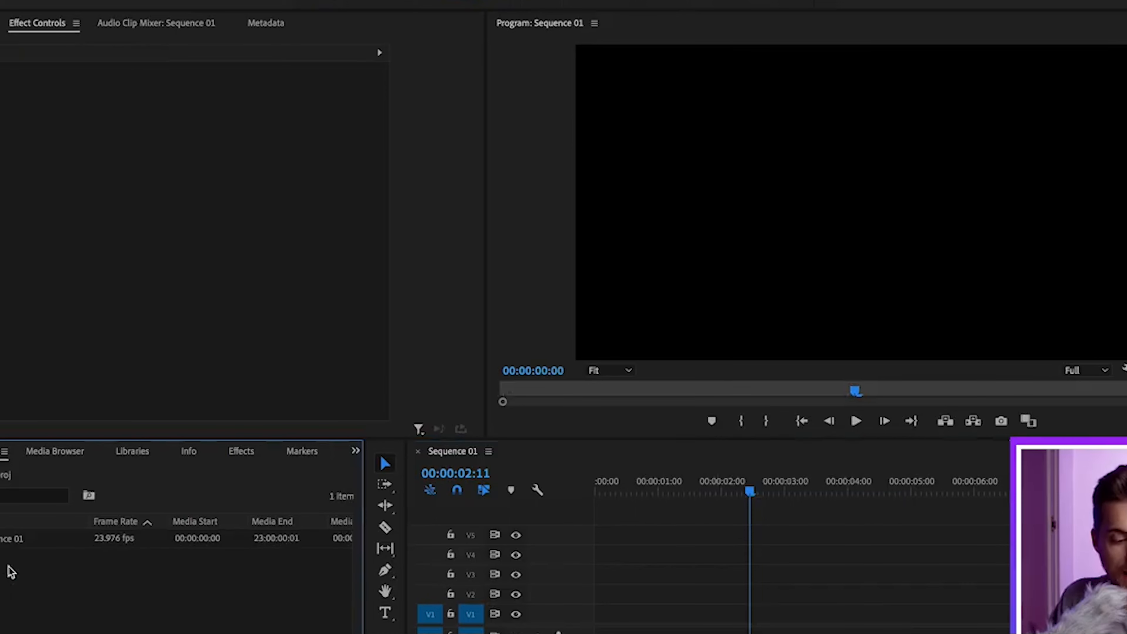
pyautogui.rightClick(9, 569)
pyautogui.click(1, 579)
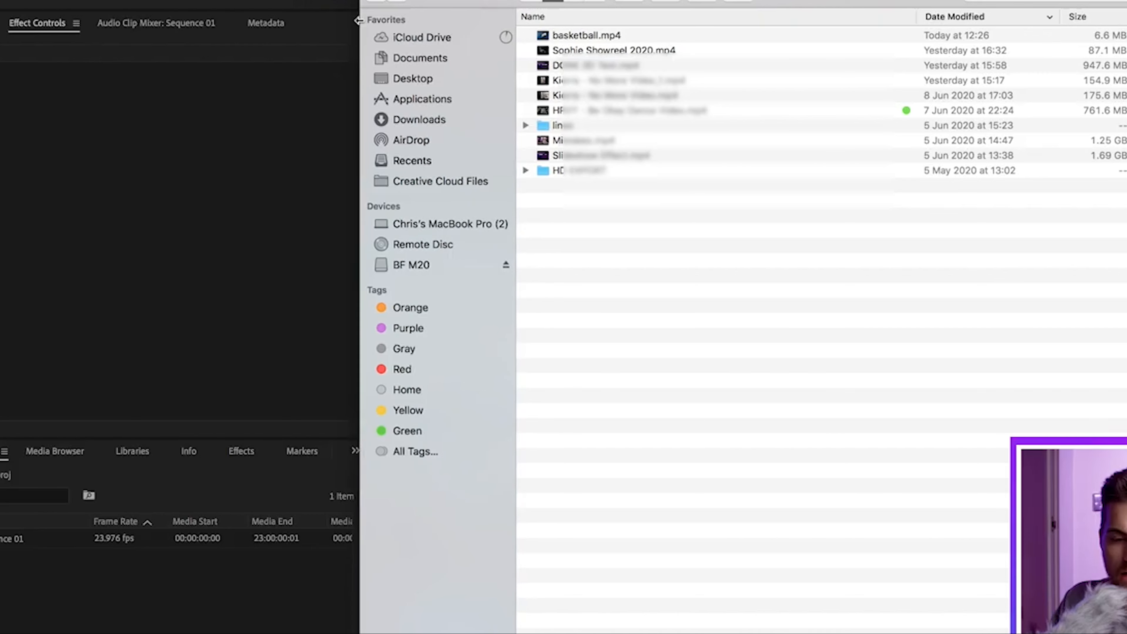
pyautogui.click(523, 4)
pyautogui.click(596, 45)
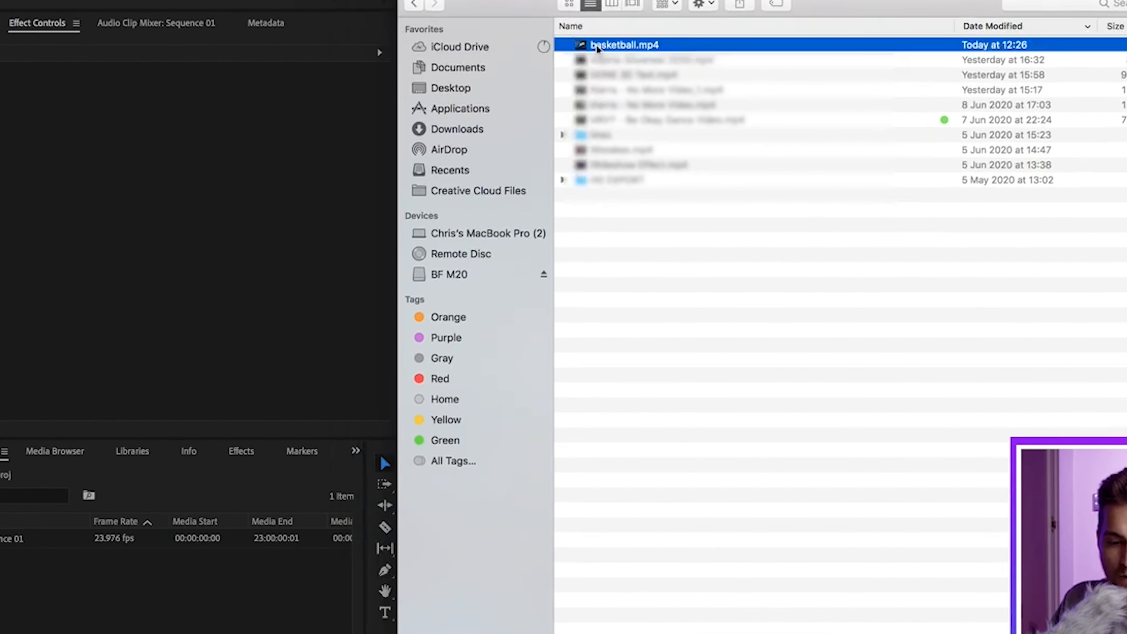
pyautogui.moveTo(609, 45); pyautogui.dragTo(113, 583)
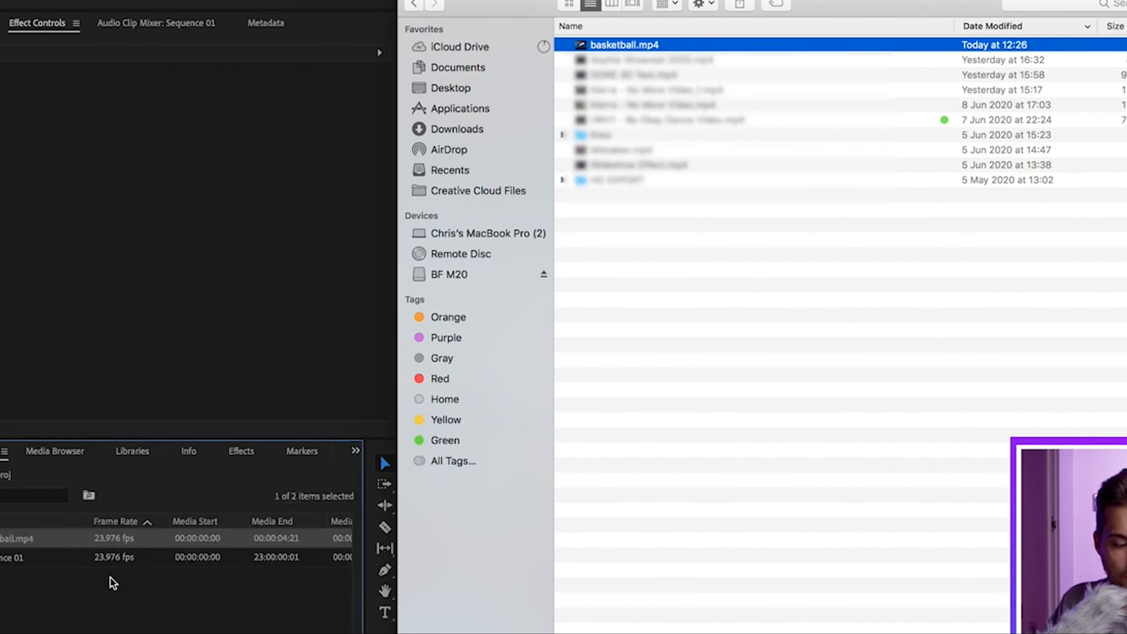
pyautogui.click(113, 583)
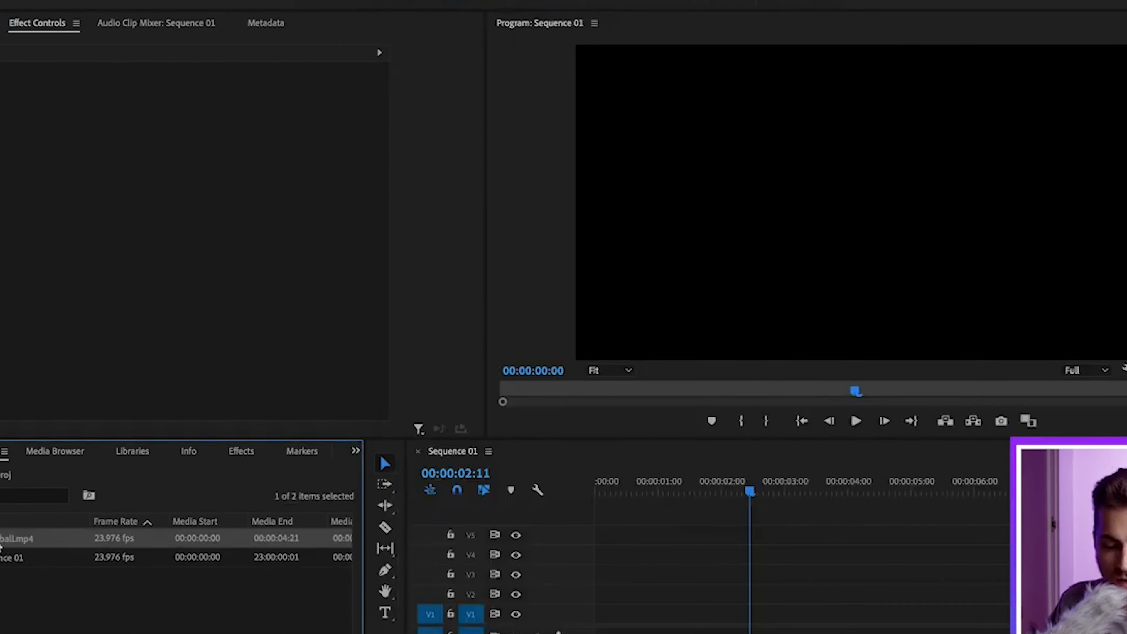
pyautogui.moveTo(1, 547); pyautogui.dragTo(576, 629)
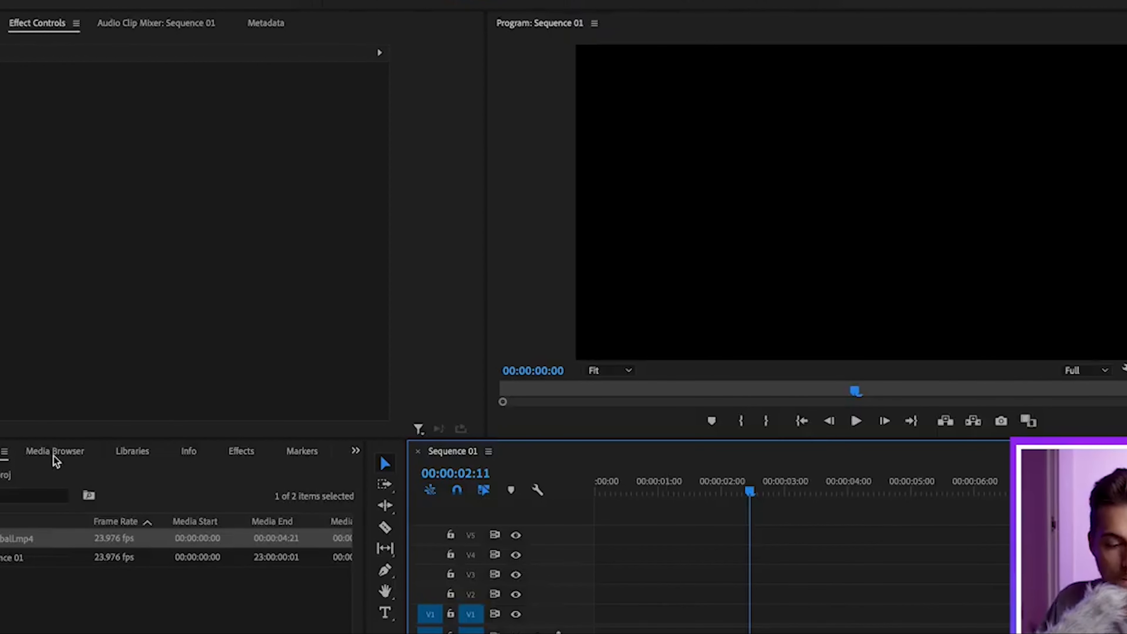
# Step: Browse the folders in the Media Browser, including Desktop, and import basketball.mp4 from there
pyautogui.click(55, 451)
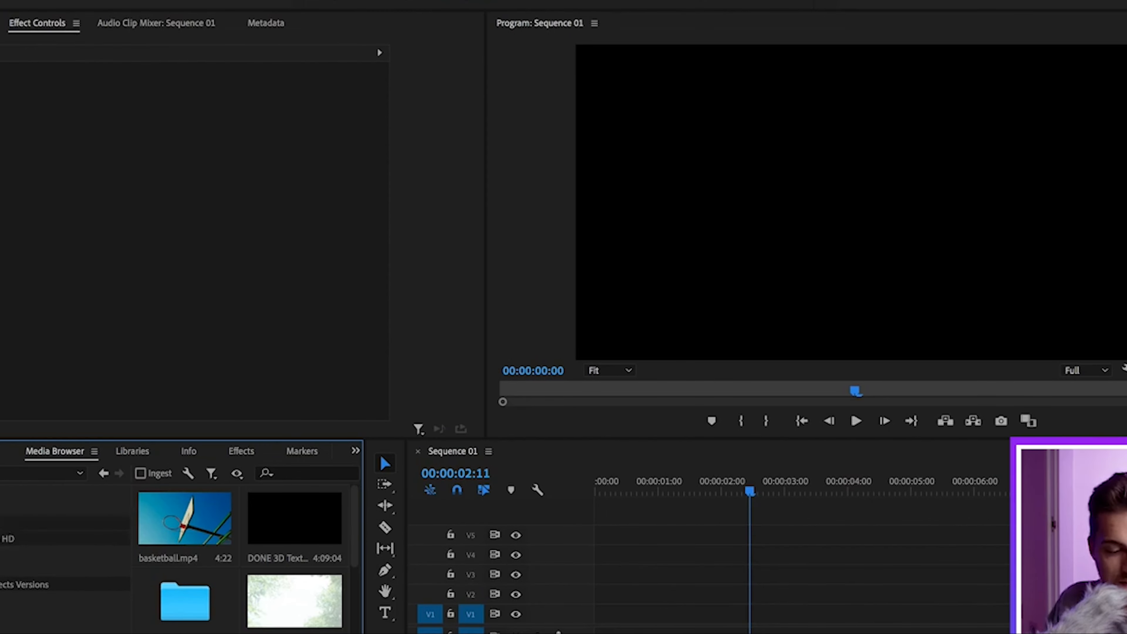
pyautogui.scroll(-2, 63, 559)
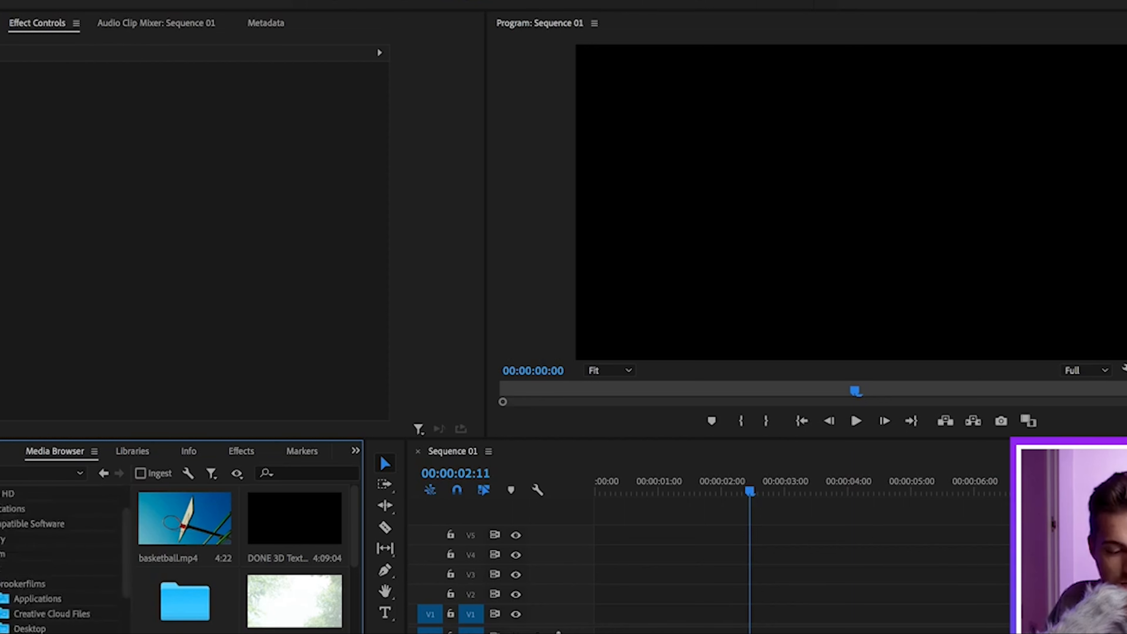
pyautogui.scroll(-3, 62, 559)
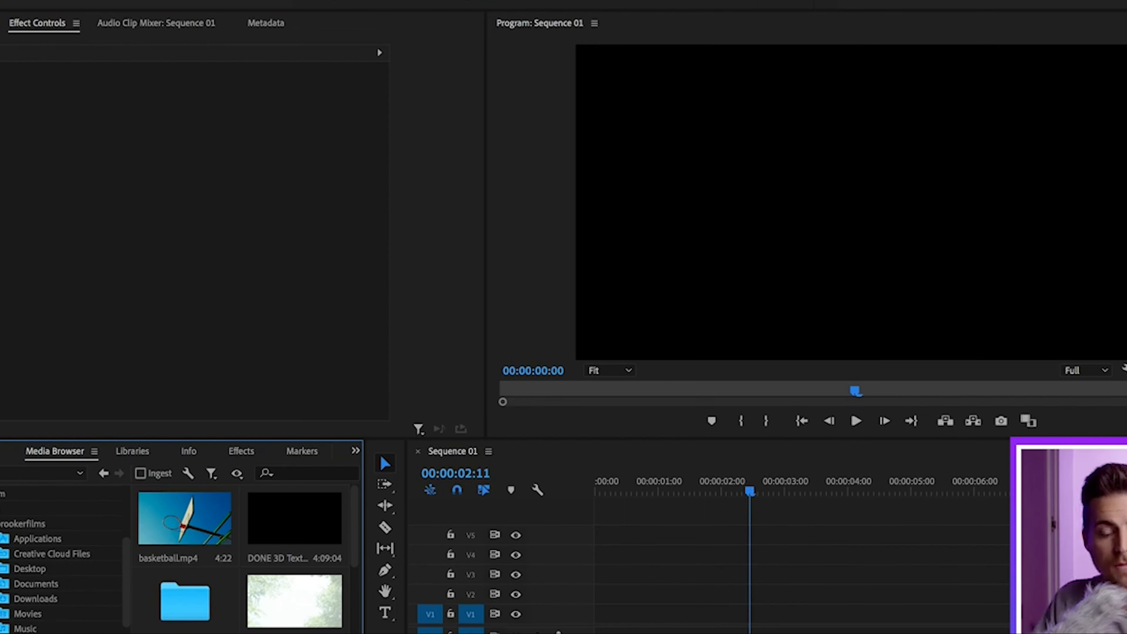
pyautogui.doubleClick(45, 564)
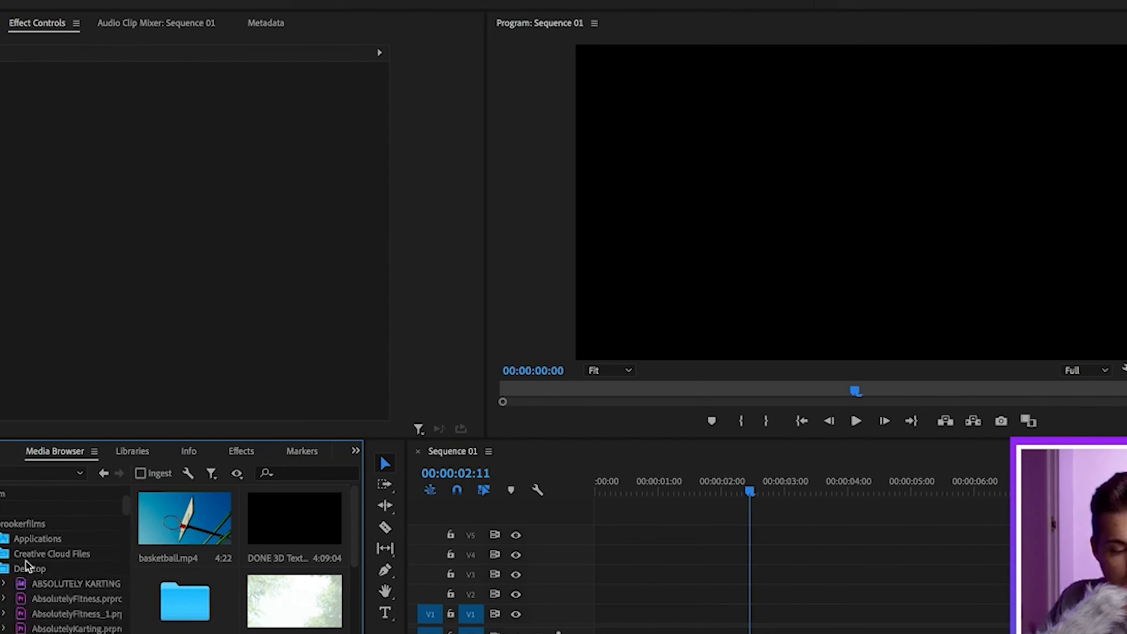
pyautogui.doubleClick(25, 570)
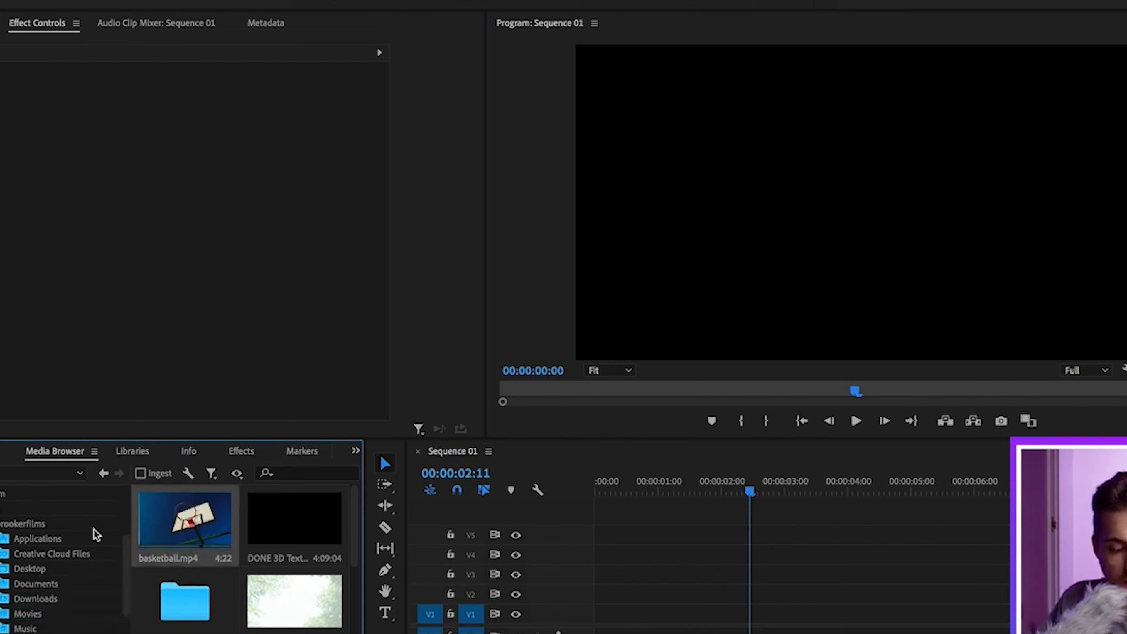
pyautogui.rightClick(201, 517)
pyautogui.click(226, 541)
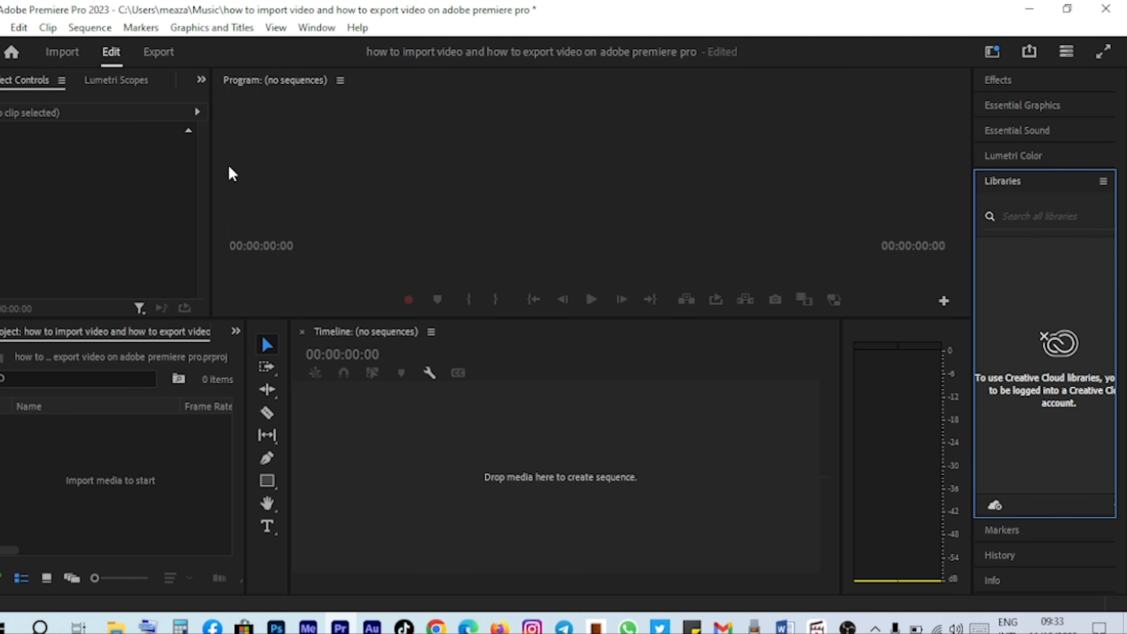
# Step: Widen the Effect Controls area by moving its border with the Program monitor
pyautogui.moveTo(211, 158); pyautogui.dragTo(245, 269)
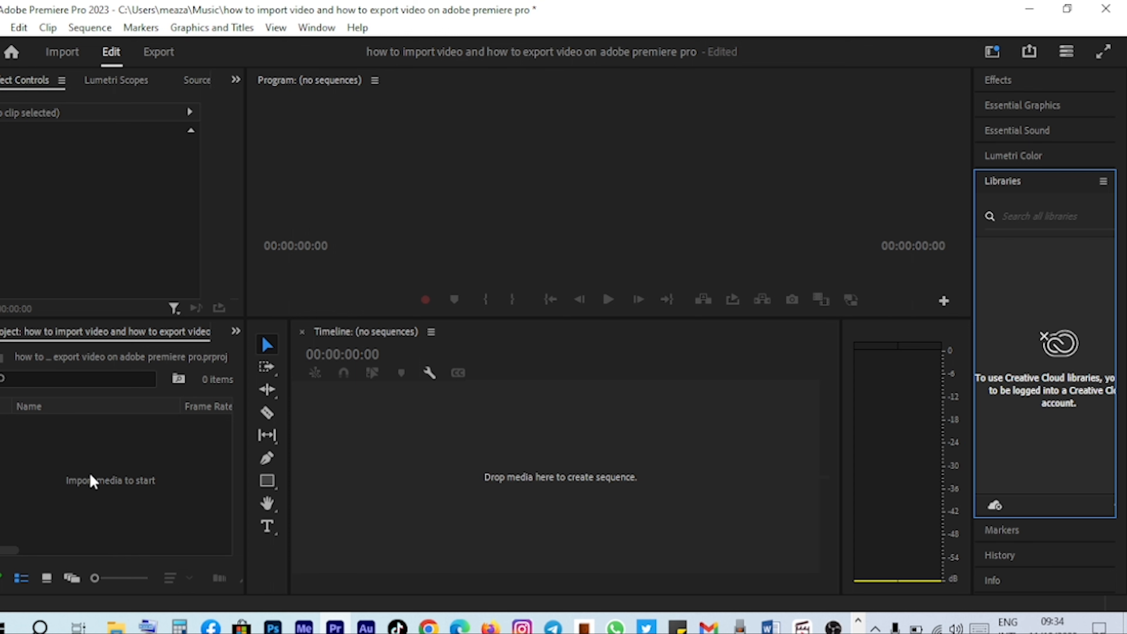
# Step: Import the Adobe Premiere Pro Tutorial video from the "adobe file" folder on the Desktop
pyautogui.click(101, 469)
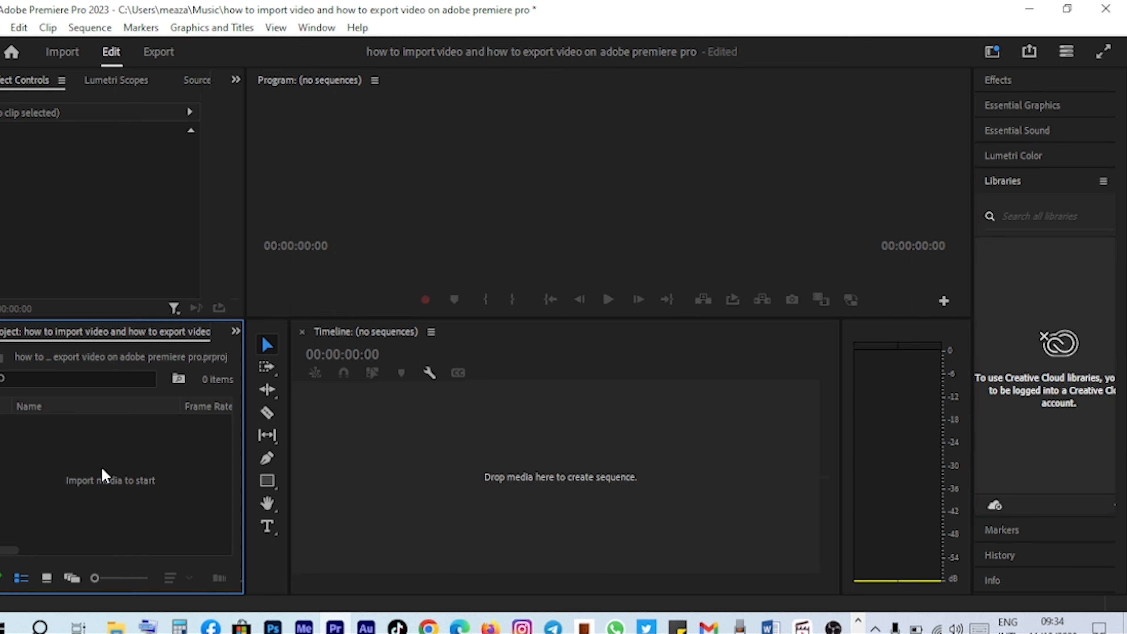
pyautogui.doubleClick(100, 466)
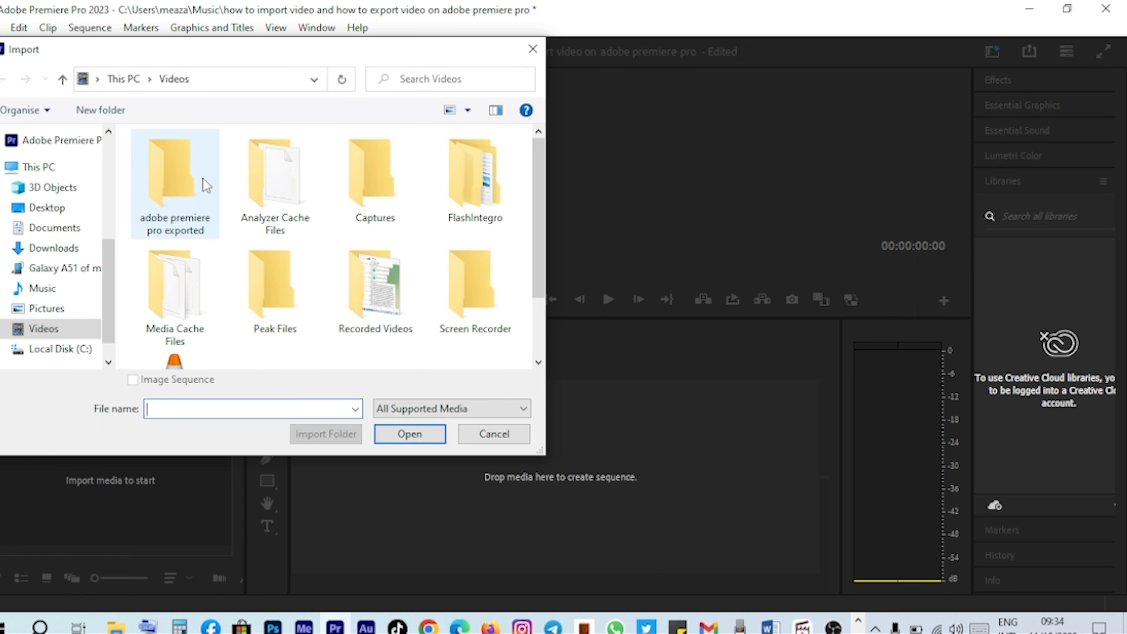
pyautogui.click(51, 216)
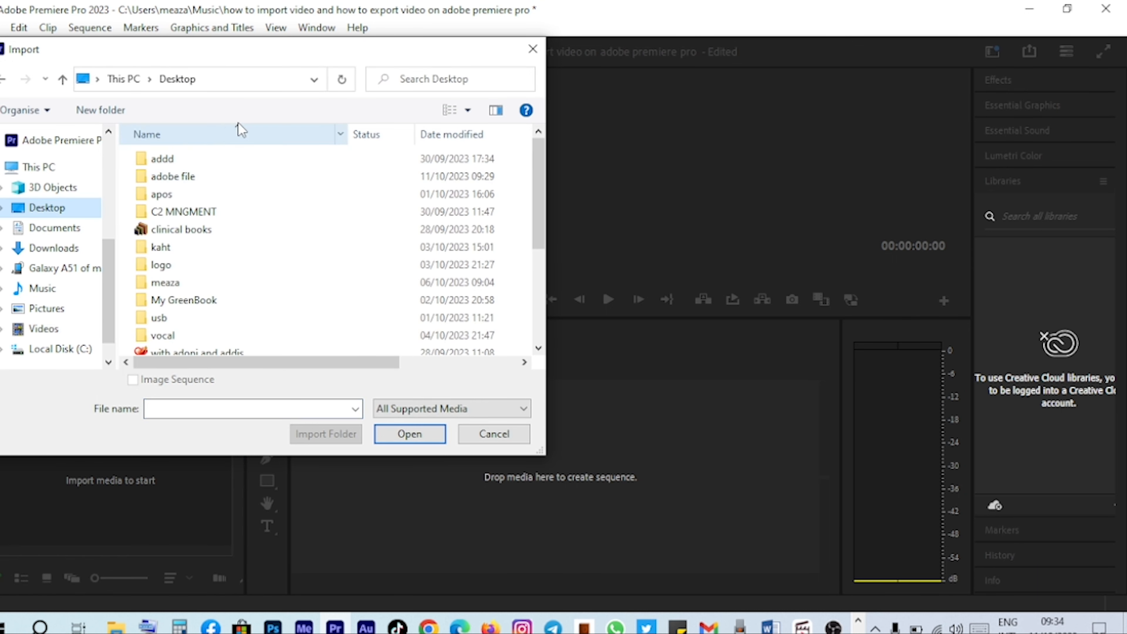
pyautogui.doubleClick(177, 180)
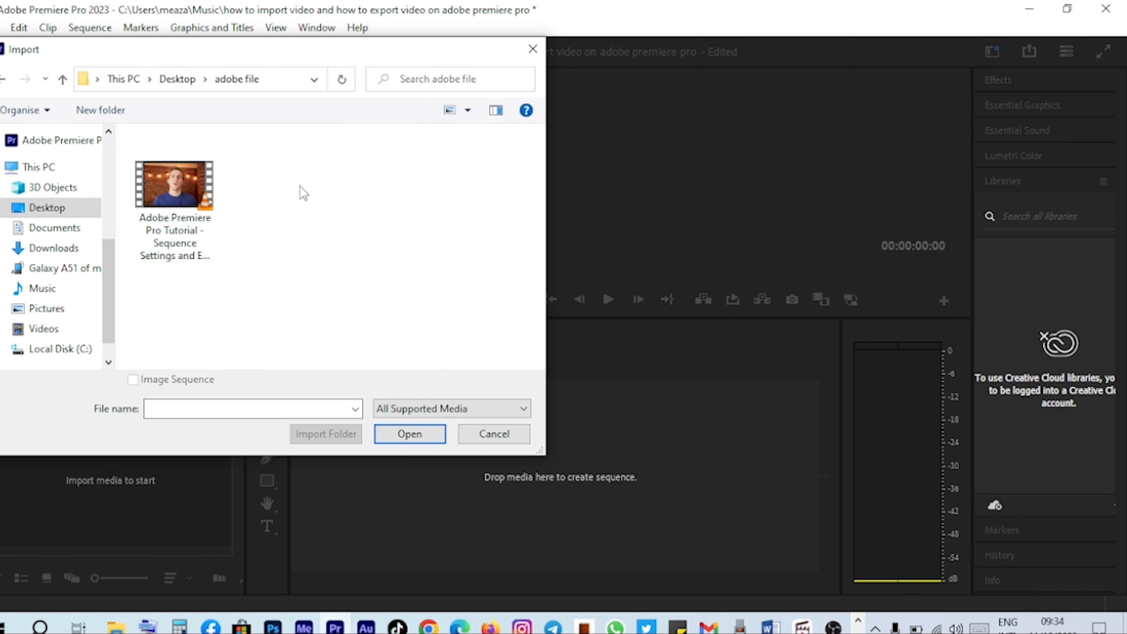
pyautogui.click(174, 185)
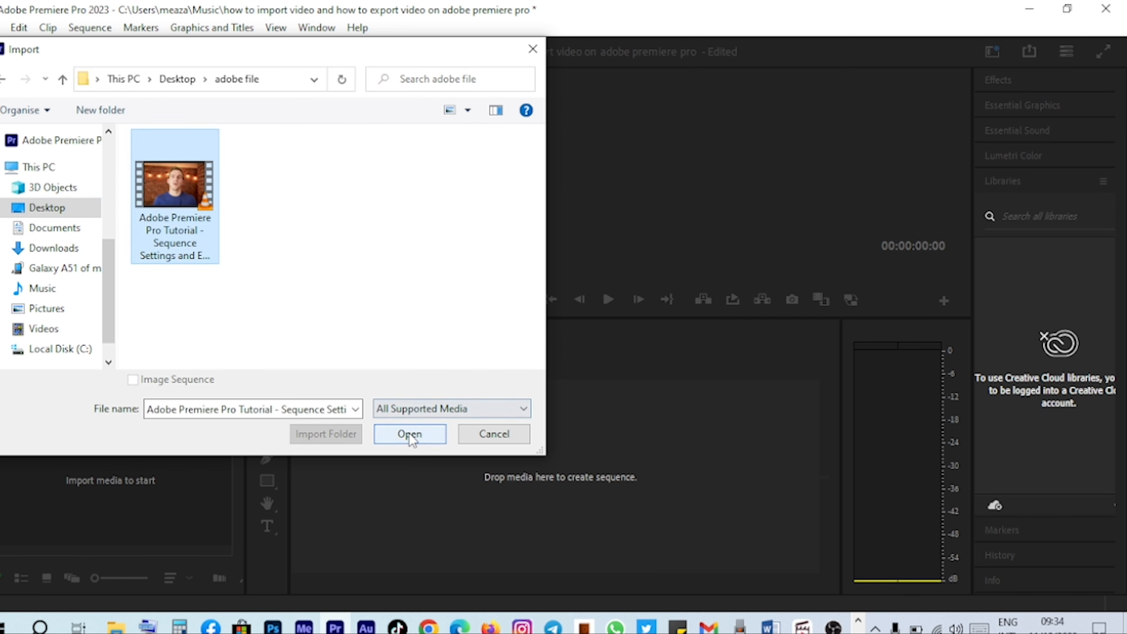
pyautogui.click(409, 433)
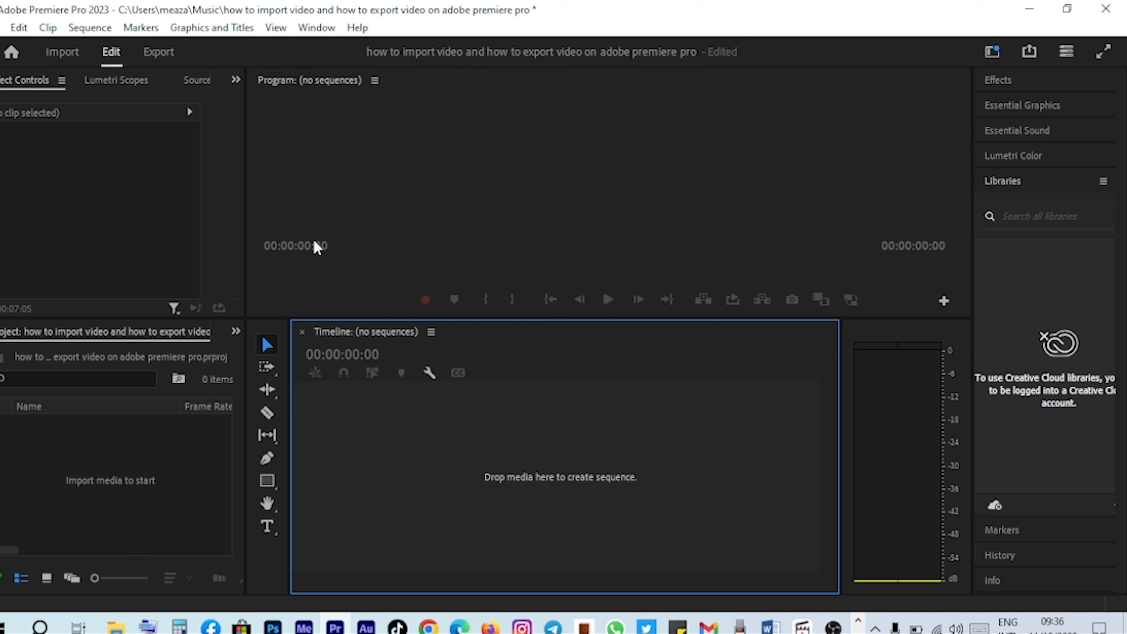
pyautogui.doubleClick(115, 477)
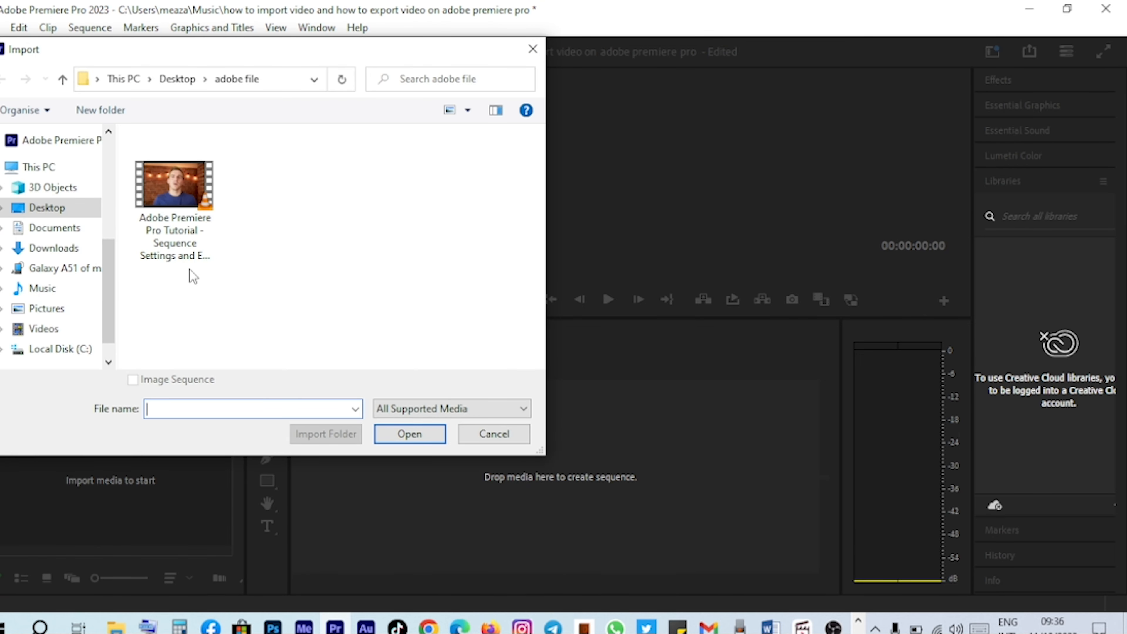
pyautogui.click(502, 439)
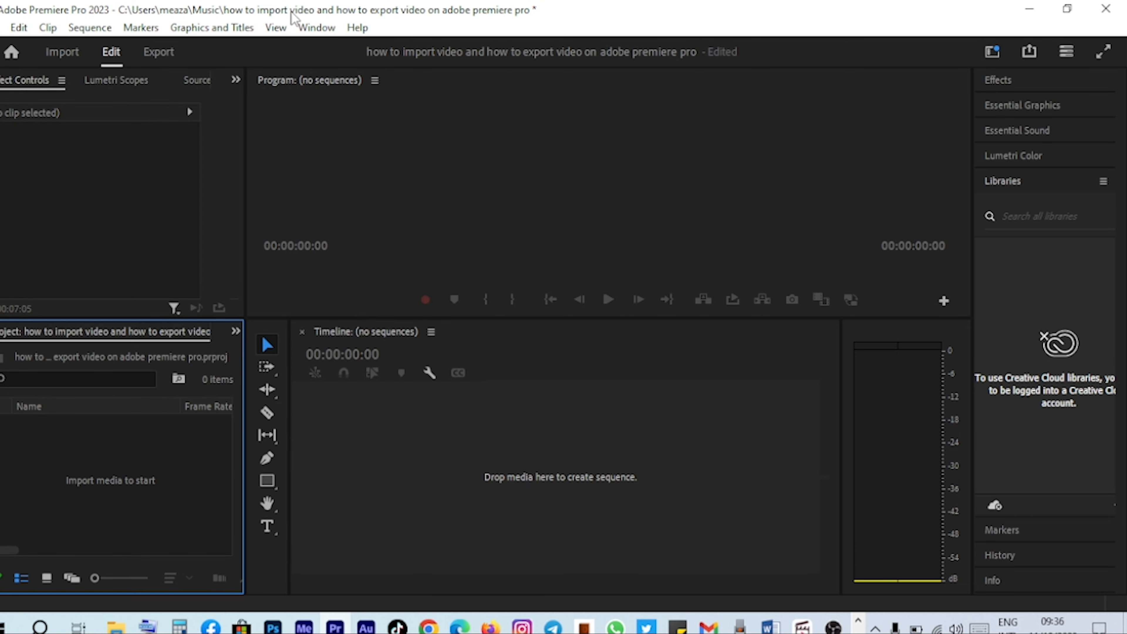
pyautogui.click(315, 27)
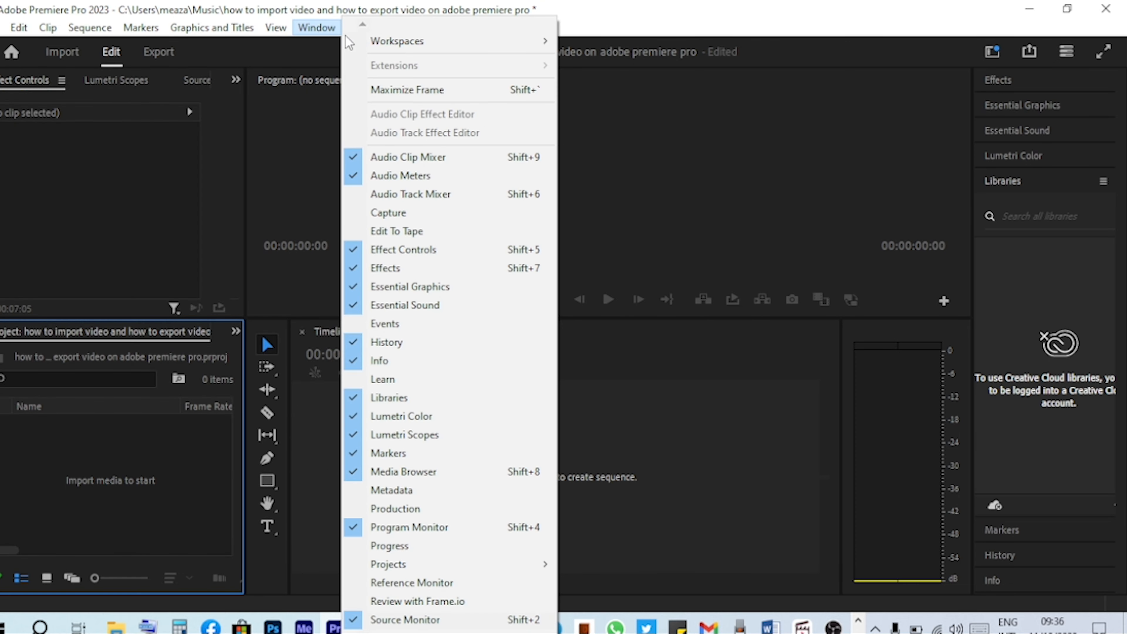
pyautogui.moveTo(378, 42)
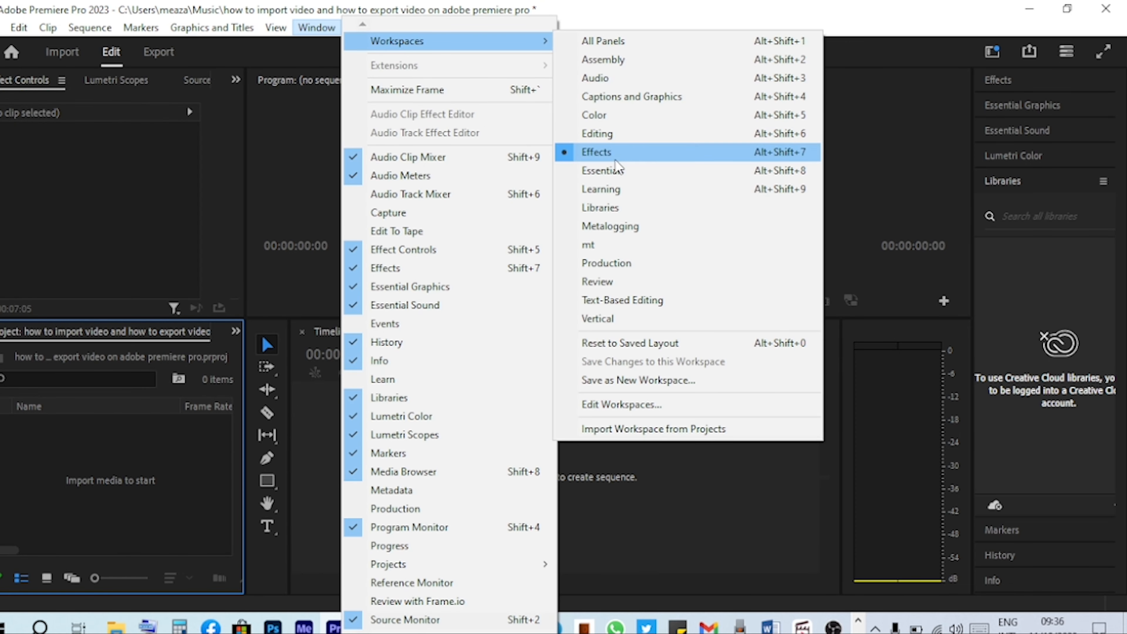
pyautogui.click(599, 171)
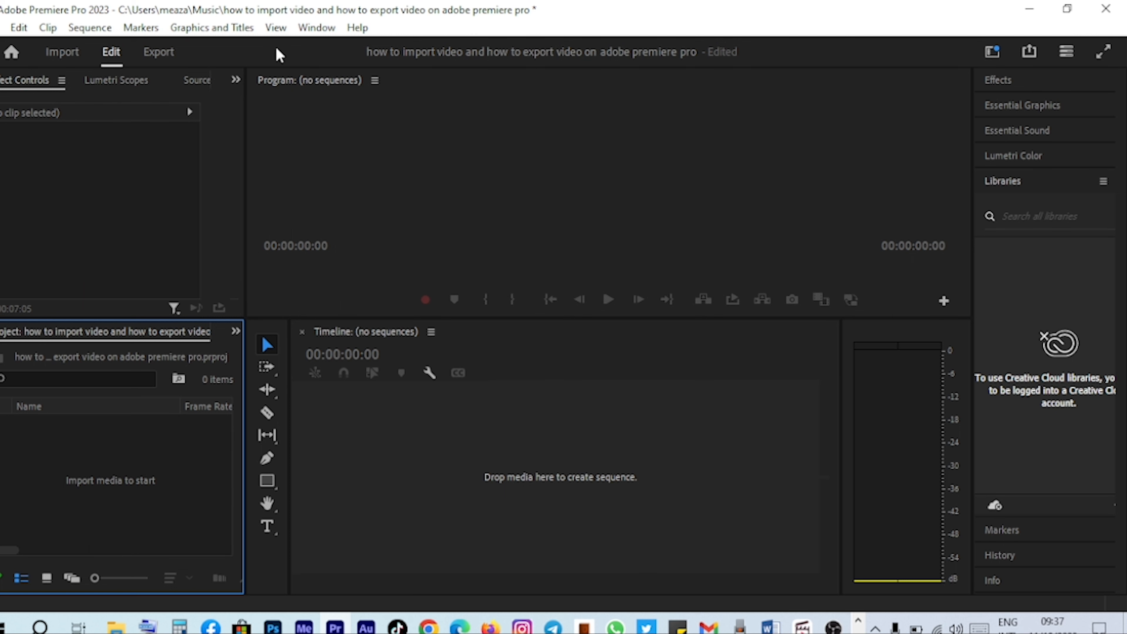
pyautogui.click(316, 29)
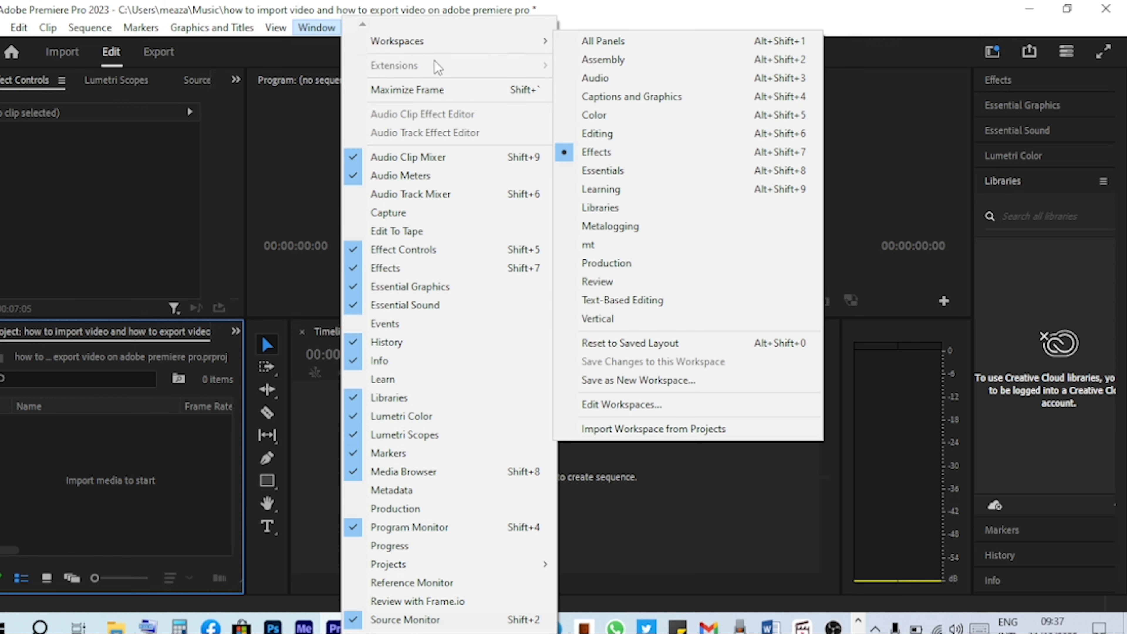
pyautogui.moveTo(428, 40)
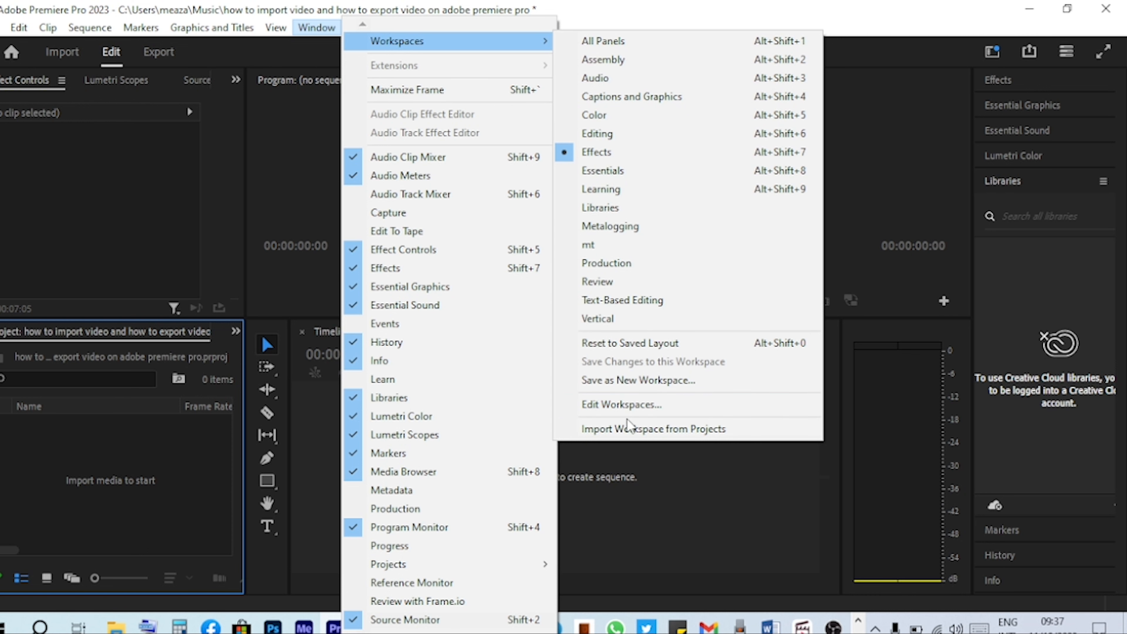
pyautogui.click(711, 462)
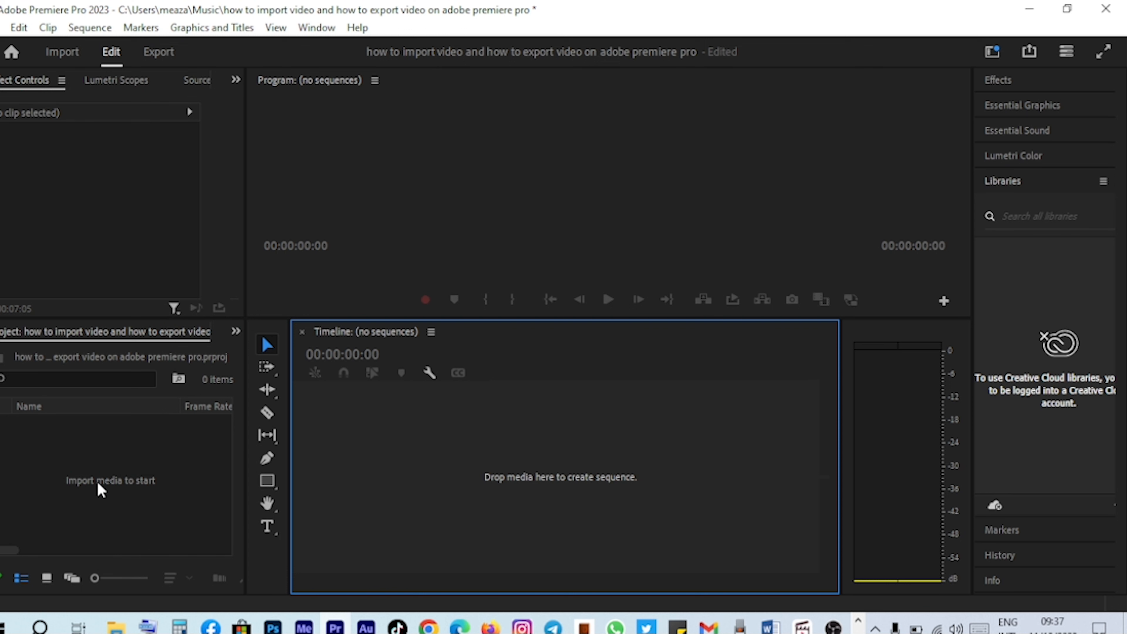
# Step: Import the "Adobe Premiere Pro Tutorial - Sequence Settings and Export Settings" video from the Desktop's "adobe file" folder into the project
pyautogui.doubleClick(113, 471)
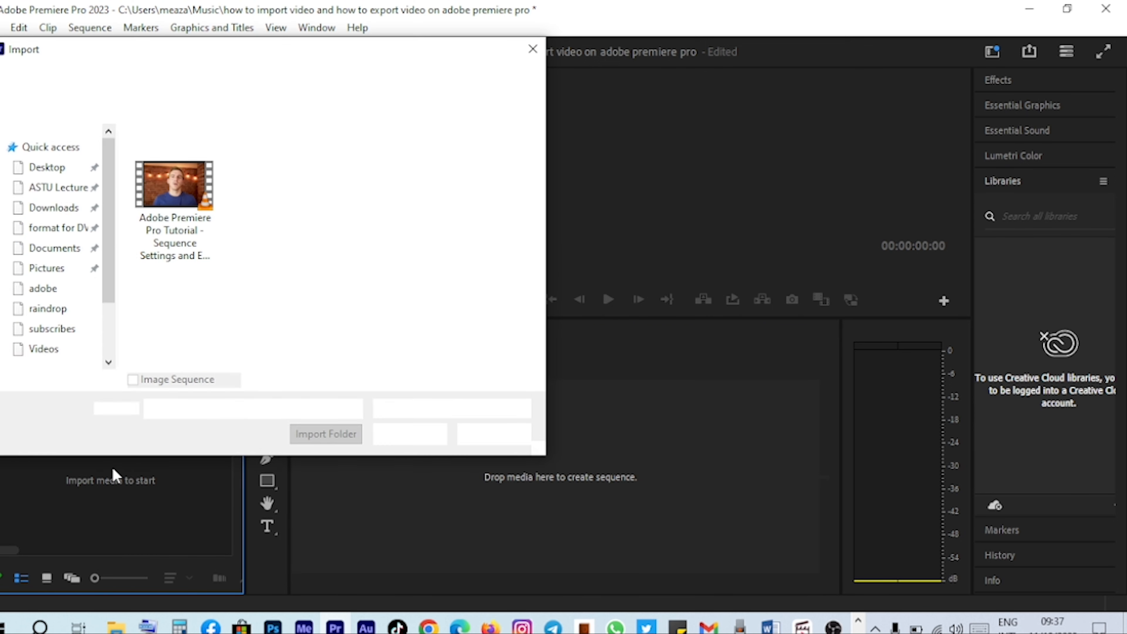
pyautogui.click(177, 78)
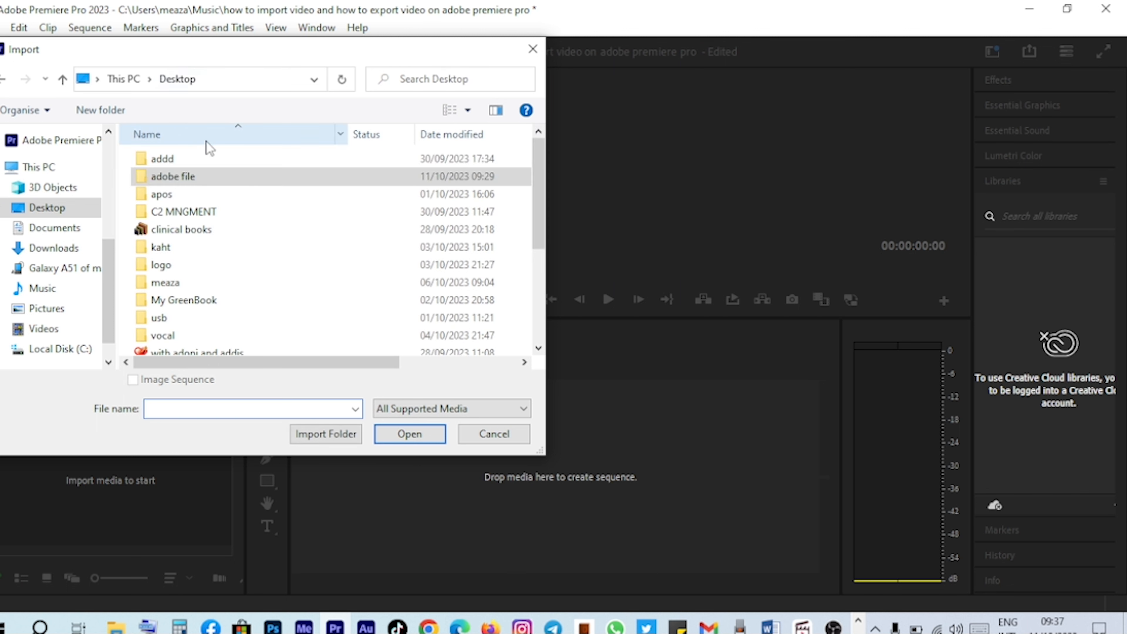
pyautogui.doubleClick(191, 178)
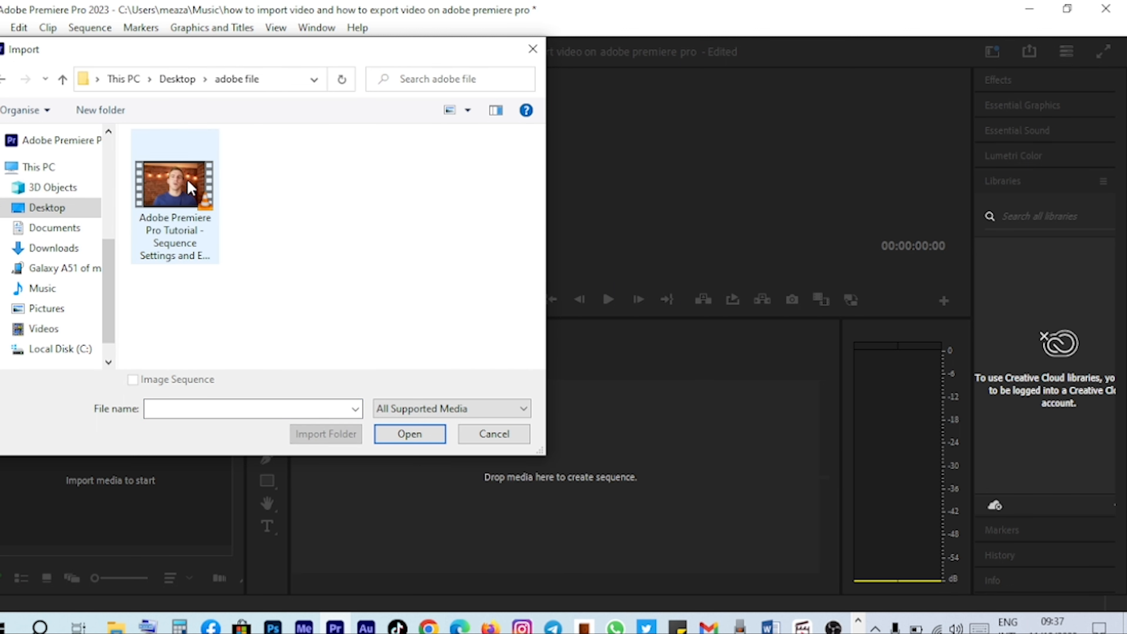
pyautogui.click(180, 196)
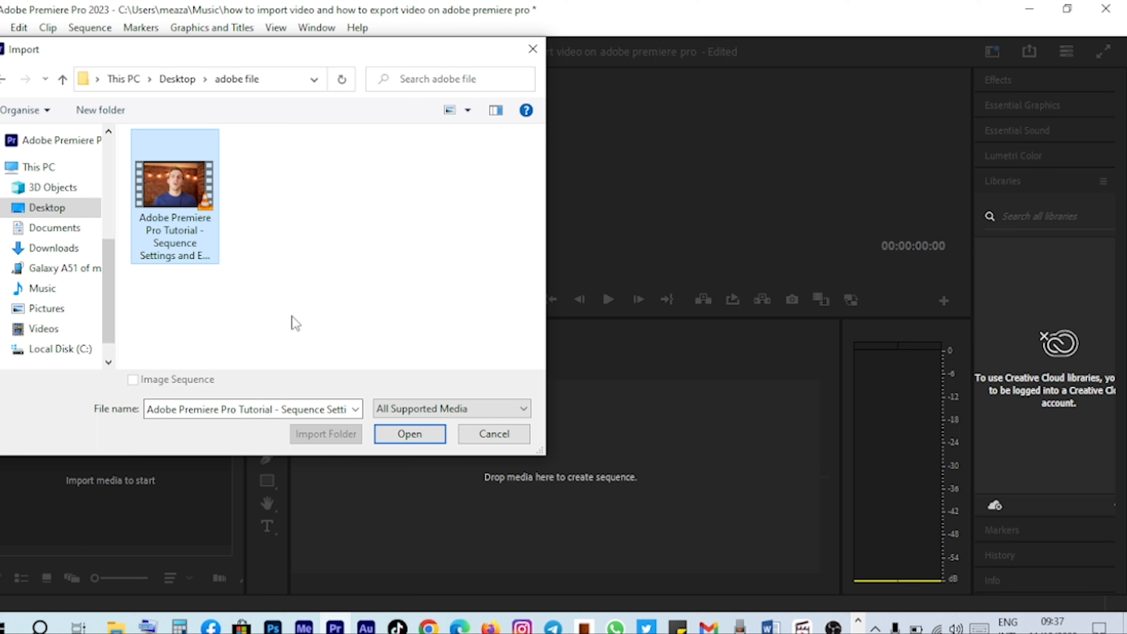
pyautogui.click(420, 439)
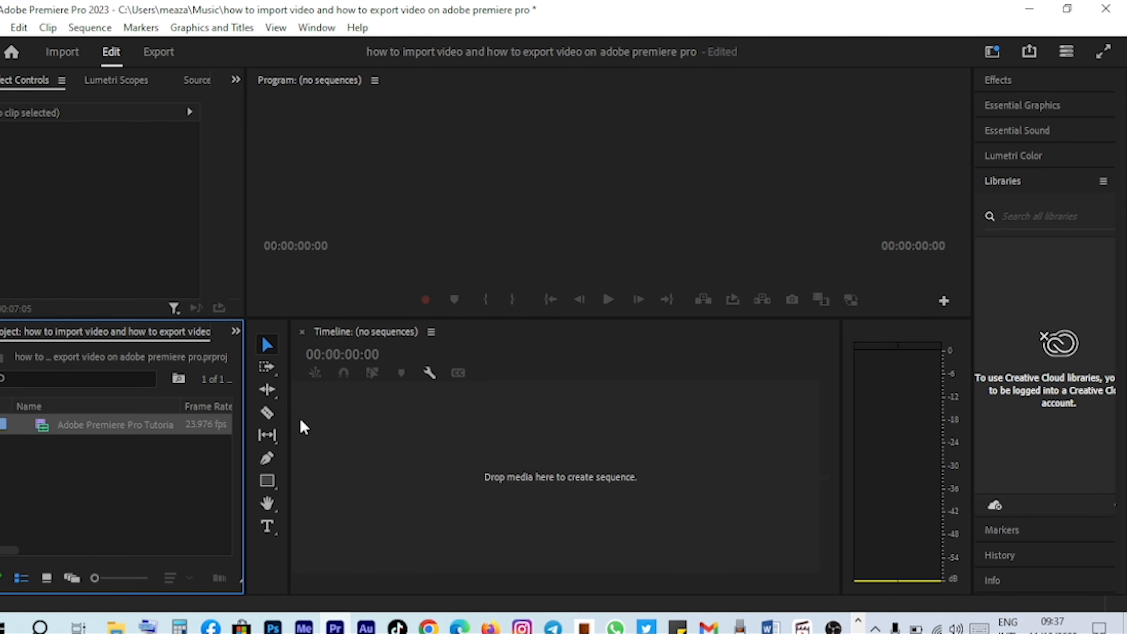
# Step: Create a new sequence from the imported tutorial video by placing it on the empty timeline
pyautogui.click(177, 485)
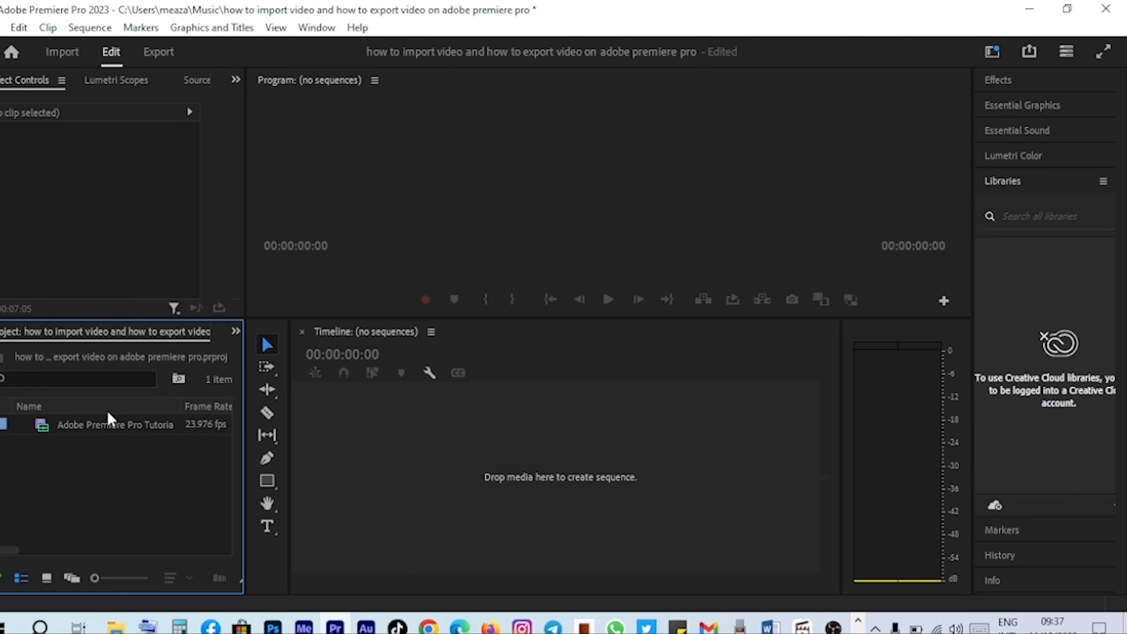
pyautogui.click(96, 427)
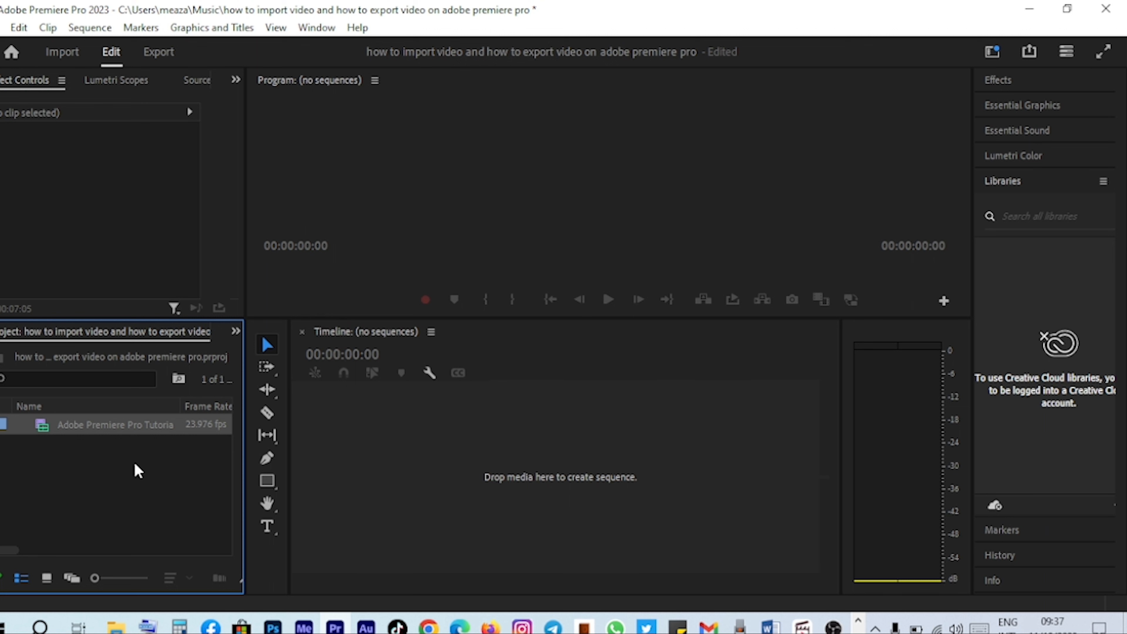
pyautogui.click(140, 471)
pyautogui.moveTo(121, 428); pyautogui.dragTo(458, 461)
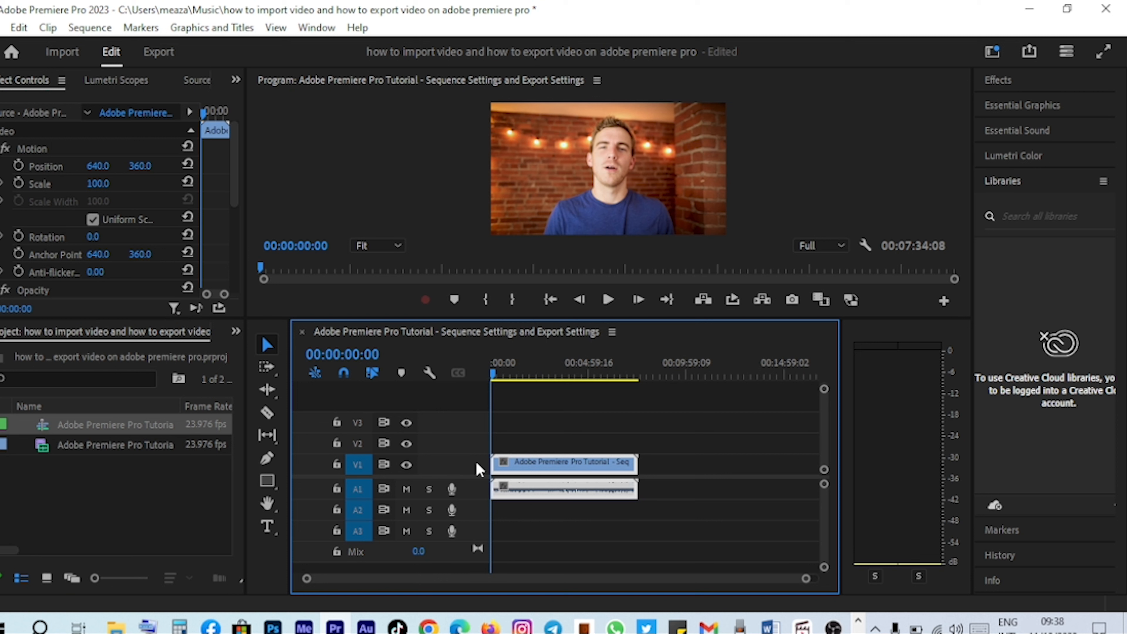
# Step: Unlink the video and audio of the Adobe Premiere Pro Tutorial clip on the timeline
pyautogui.click(520, 439)
pyautogui.click(520, 465)
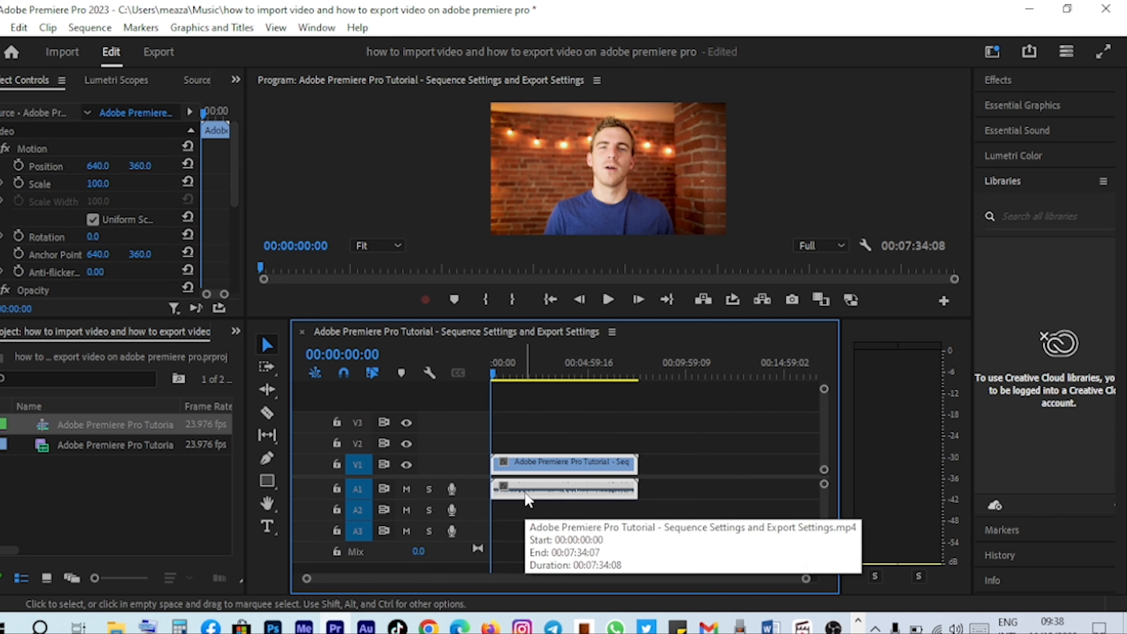
pyautogui.click(534, 508)
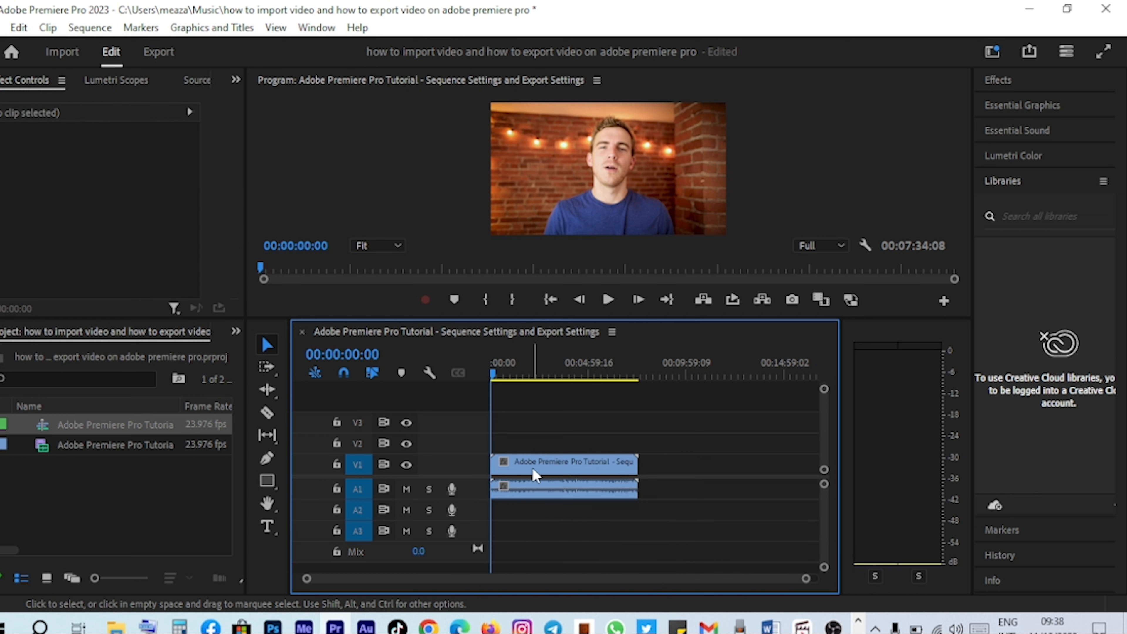
pyautogui.click(533, 469)
pyautogui.click(533, 528)
pyautogui.click(544, 462)
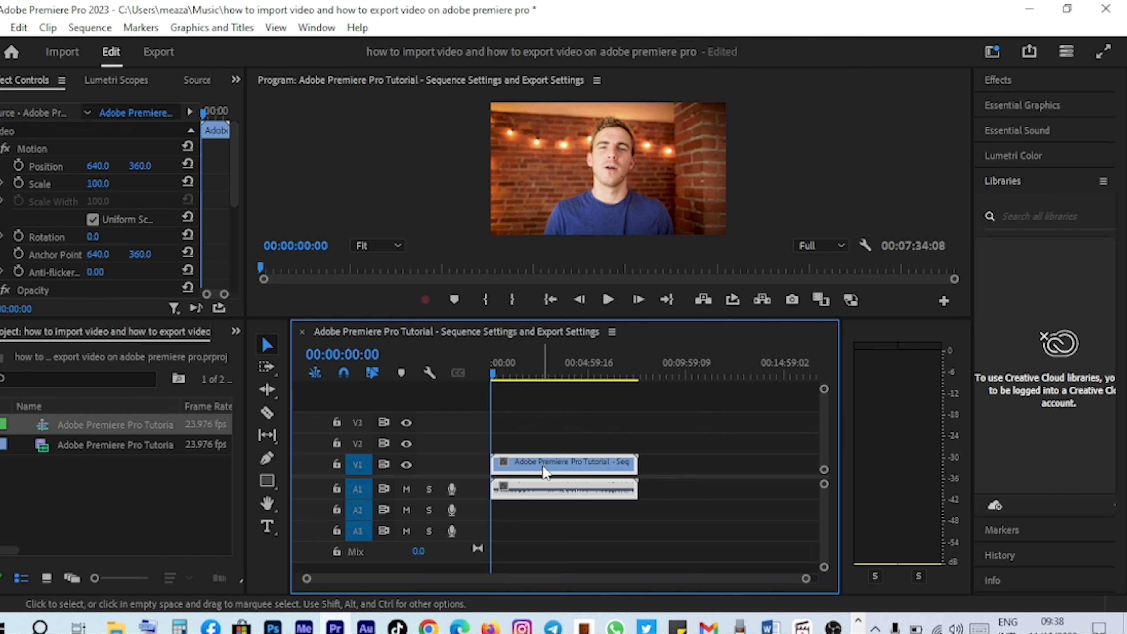
pyautogui.rightClick(545, 464)
pyautogui.click(586, 314)
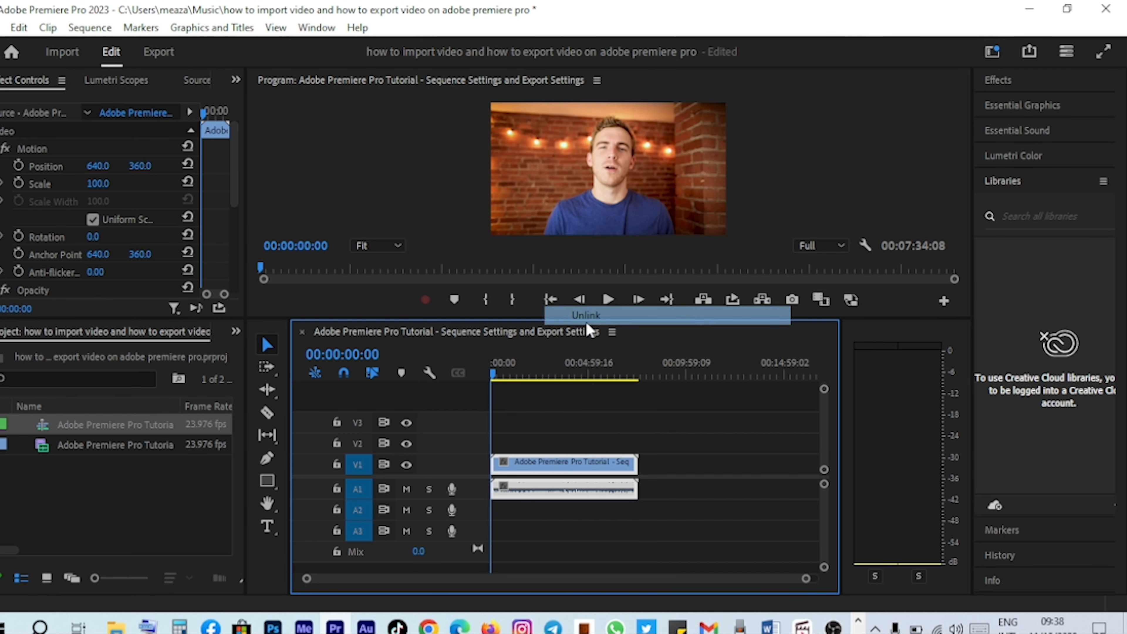
# Step: Delete only the clip's audio from track A1, and undo the deletion
pyautogui.click(530, 515)
pyautogui.click(533, 488)
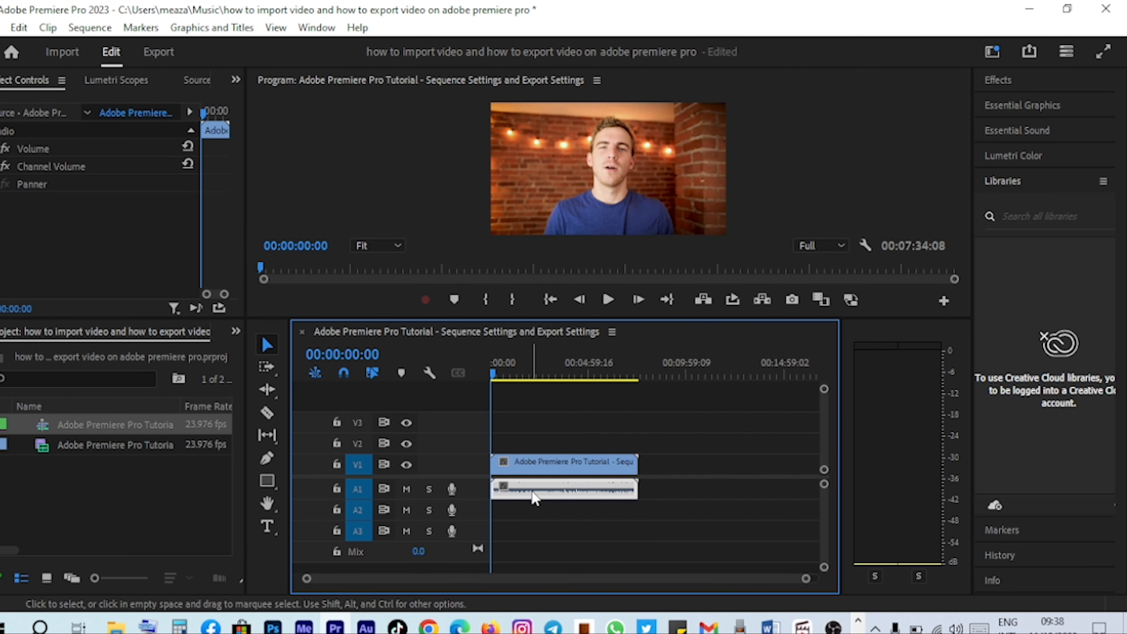
pyautogui.press('Delete')
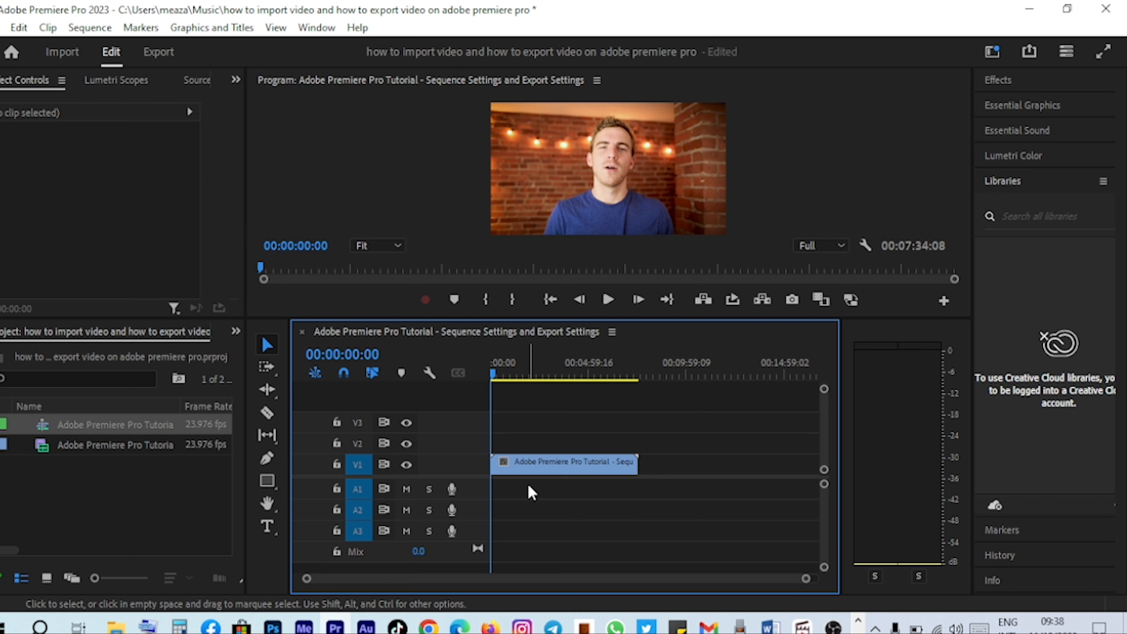
pyautogui.hotkey('ctrl', 'z')
# Step: Delete only the clip's video from track V1, and undo the deletion
pyautogui.click(515, 470)
pyautogui.rightClick(521, 470)
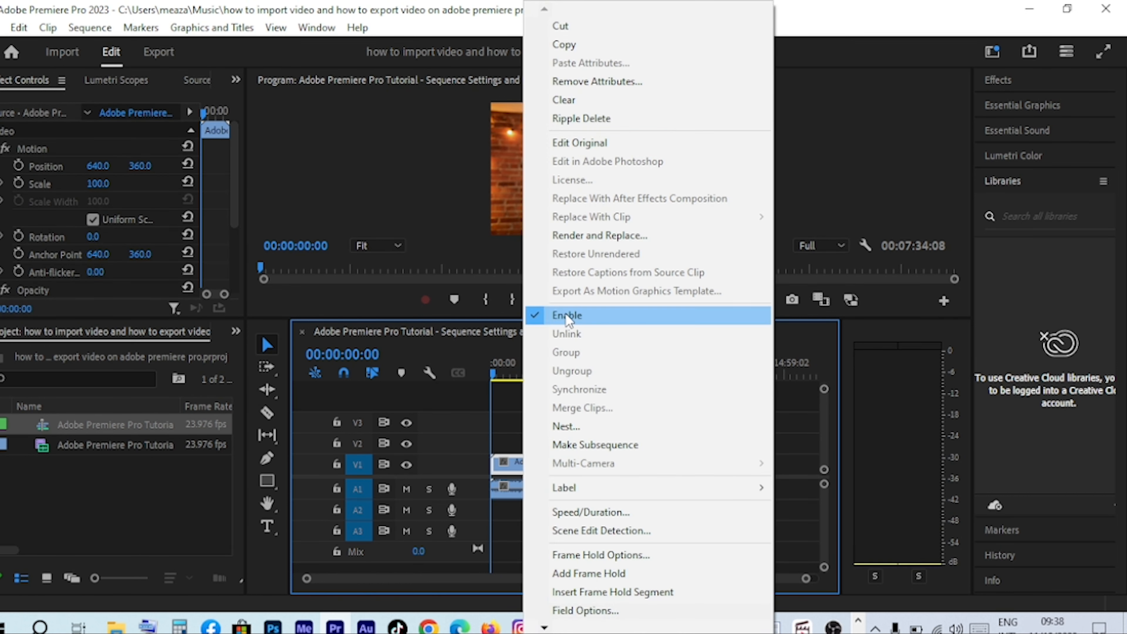
pyautogui.click(788, 398)
pyautogui.click(589, 465)
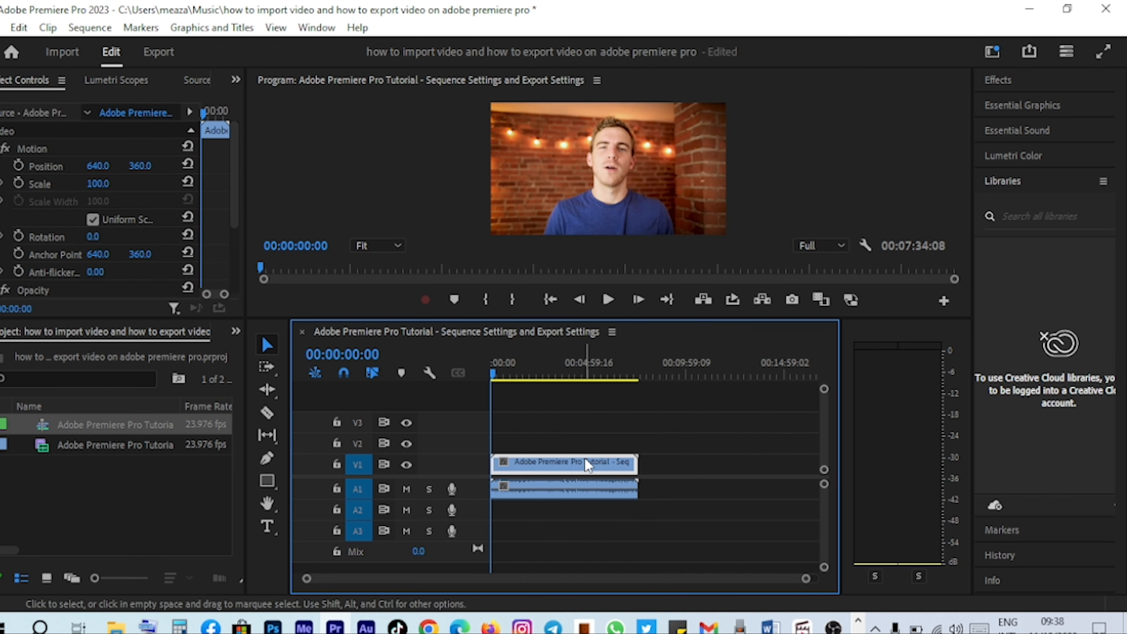
pyautogui.press('Delete')
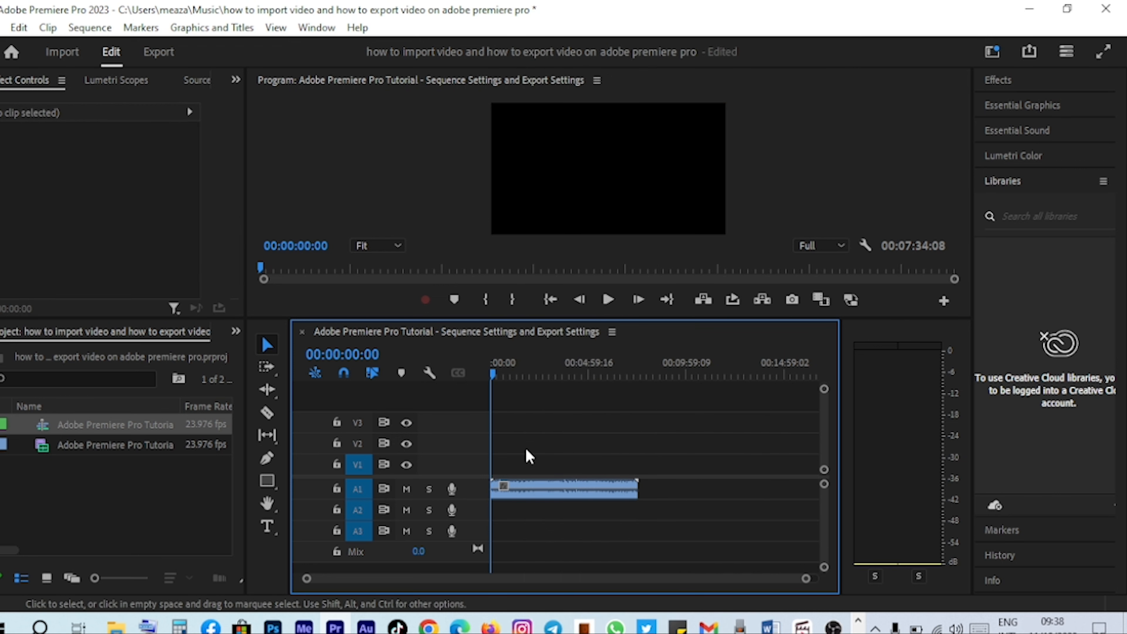
pyautogui.moveTo(500, 375); pyautogui.dragTo(473, 381)
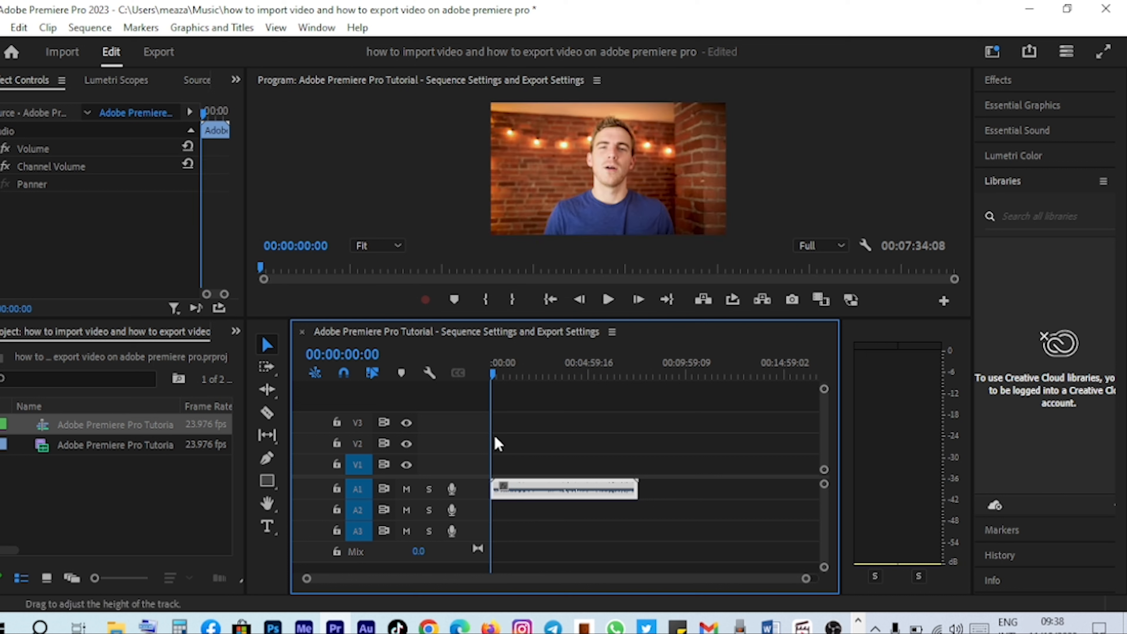
pyautogui.hotkey('ctrl', 'z')
# Step: Select the tutorial clip's video and audio together and link them again
pyautogui.click(572, 515)
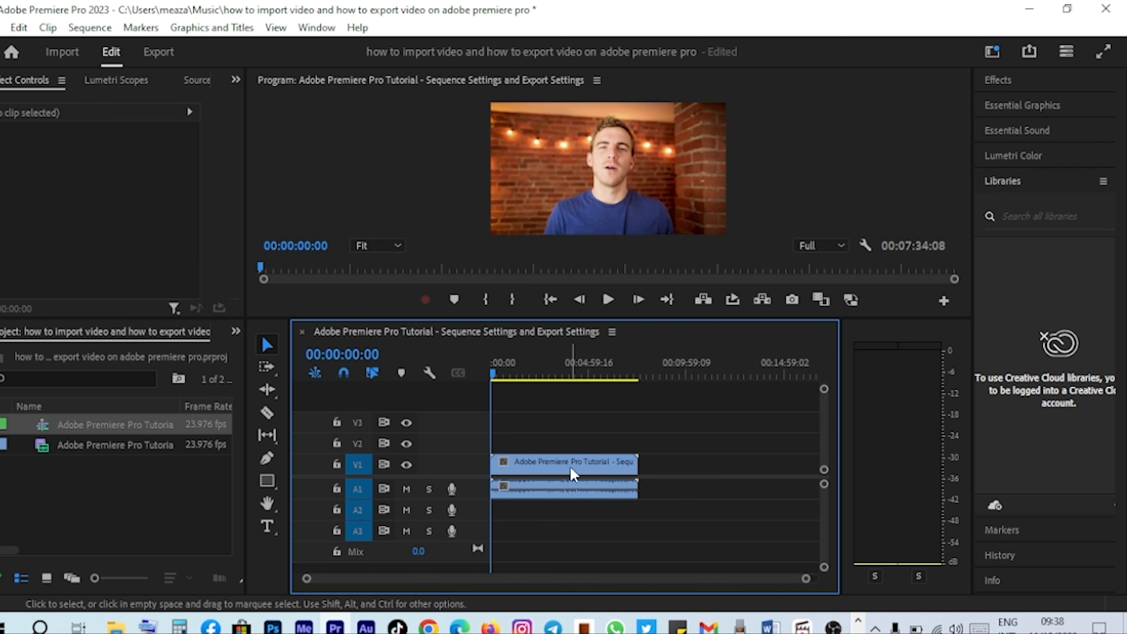
pyautogui.click(570, 467)
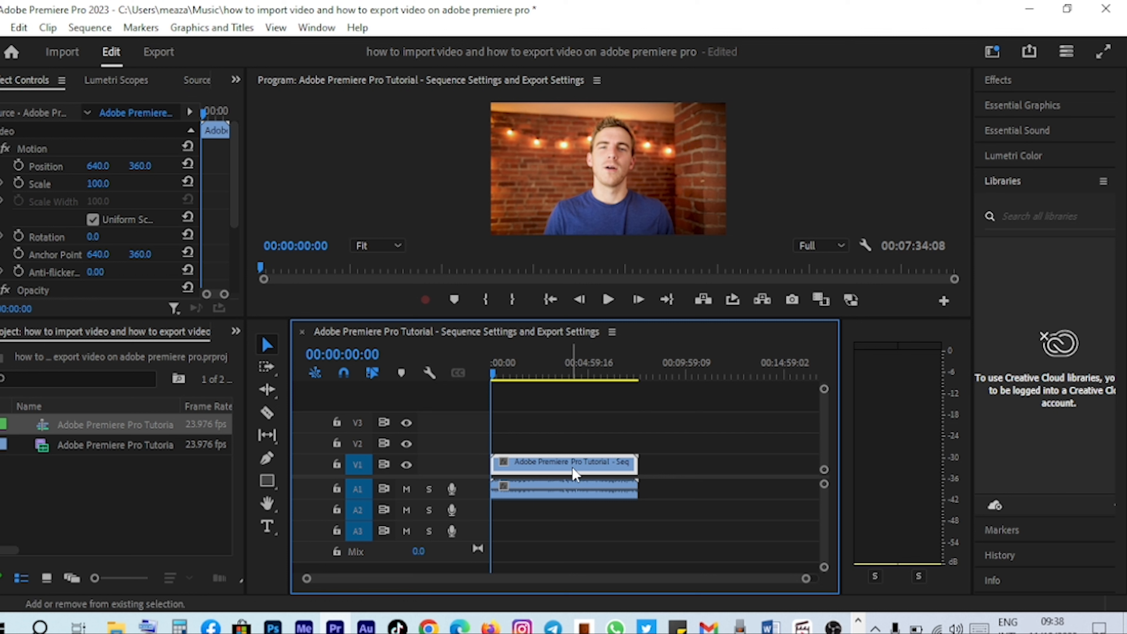
pyautogui.keyDown('shift'); pyautogui.click(555, 492); pyautogui.keyUp('shift')
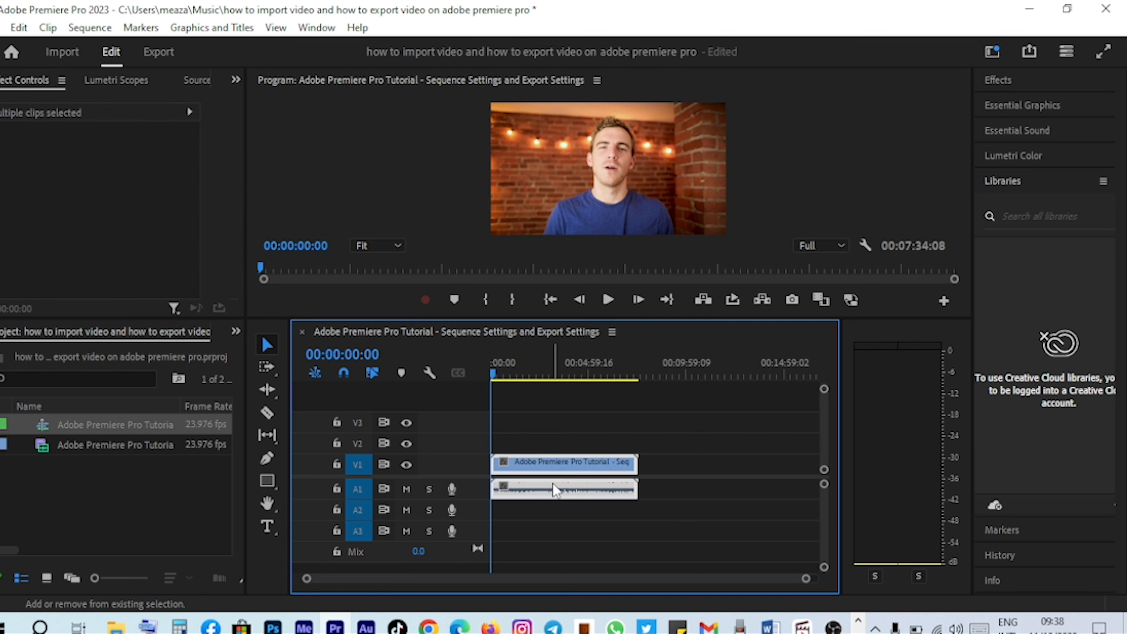
pyautogui.rightClick(553, 485)
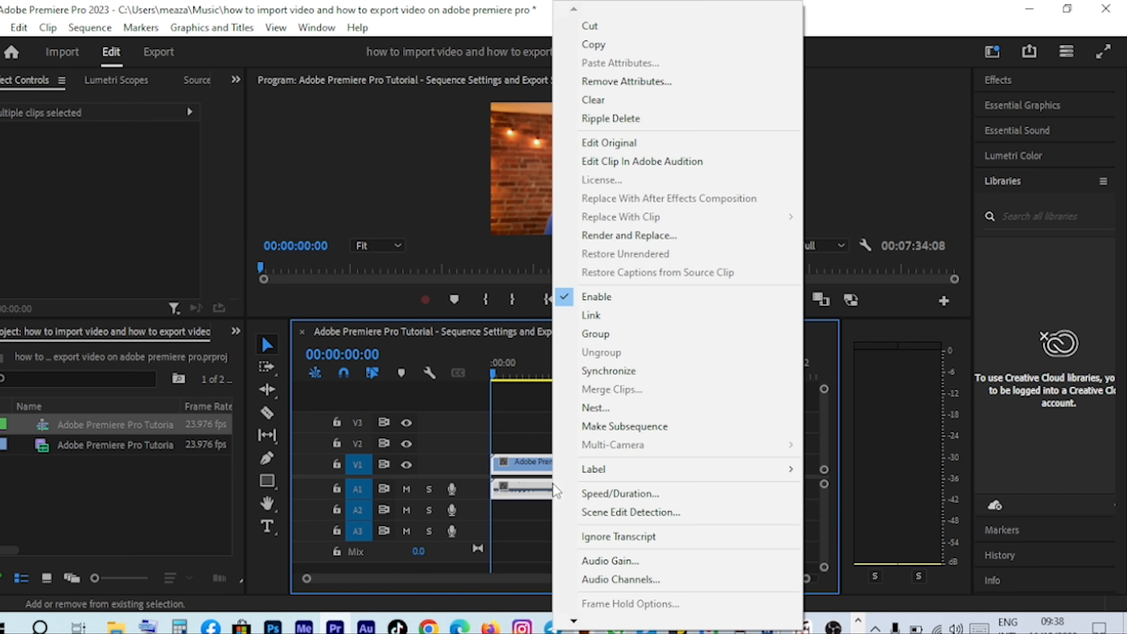
pyautogui.click(592, 309)
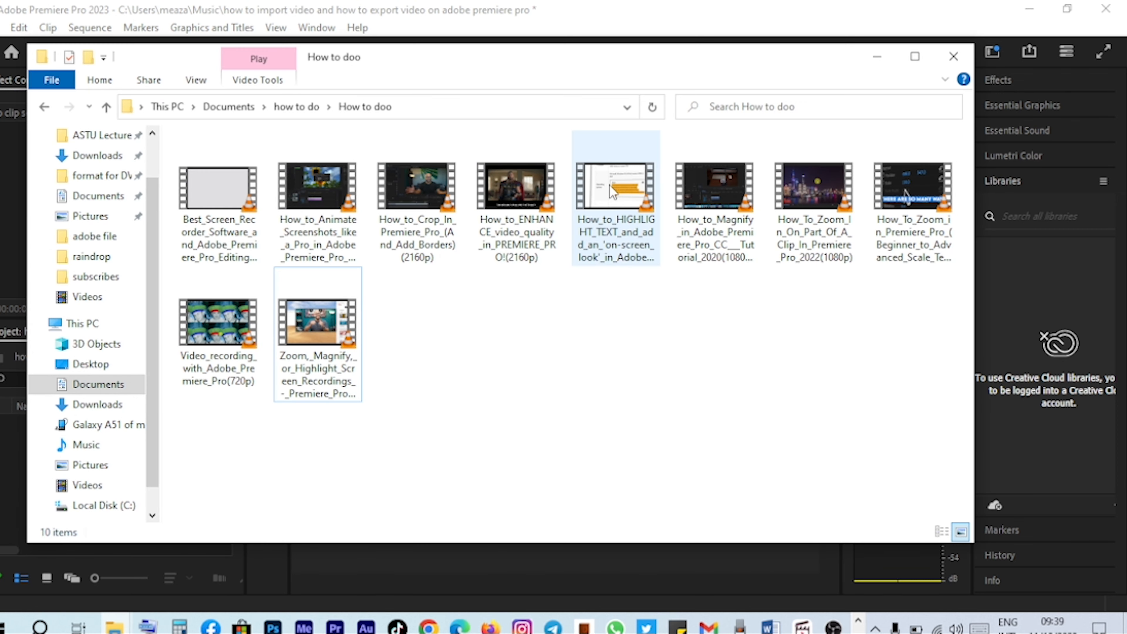
# Step: Import the How_to_HIGHLIGHT_TEXT video from the "How to doo" folder and create a sequence from it on the empty timeline
pyautogui.moveTo(612, 191); pyautogui.dragTo(111, 495)
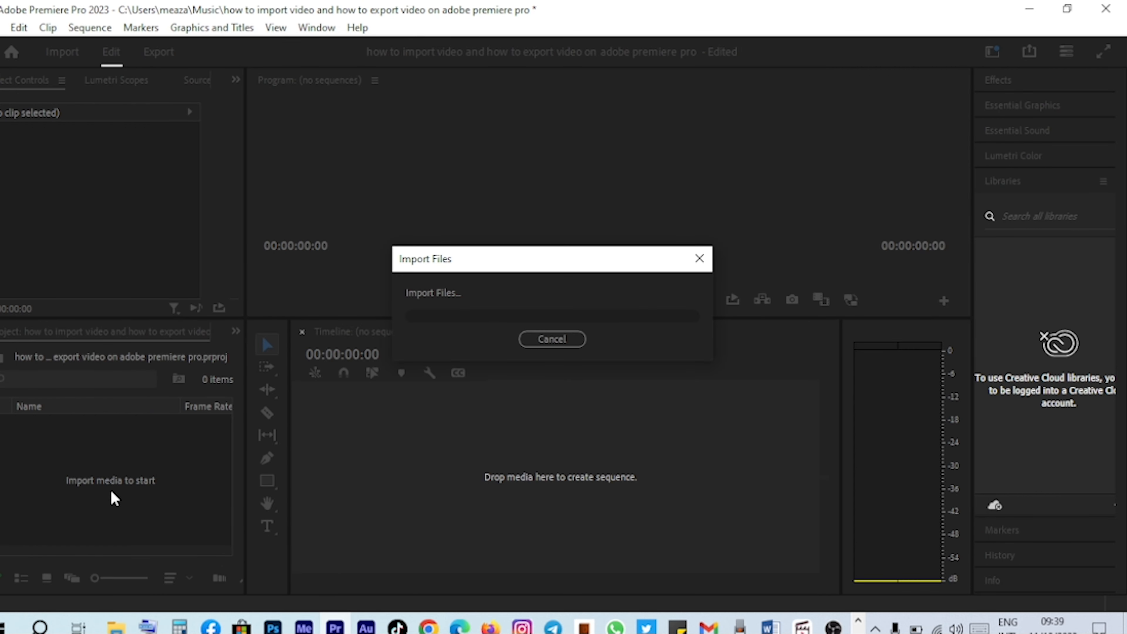
pyautogui.click(120, 472)
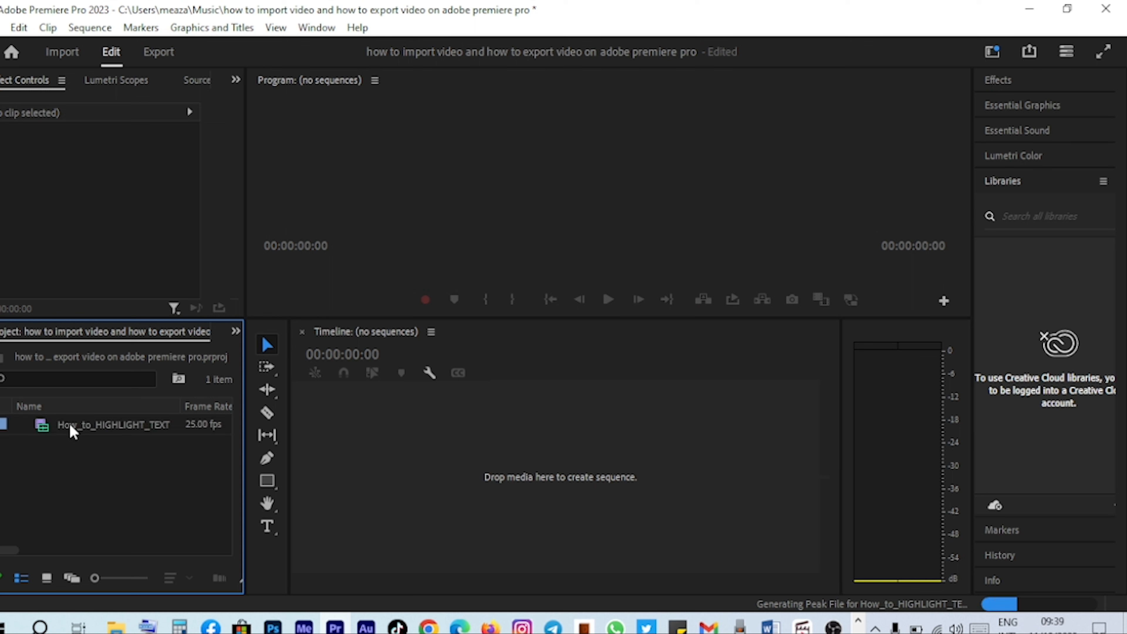
pyautogui.click(116, 431)
pyautogui.moveTo(119, 431); pyautogui.dragTo(431, 433)
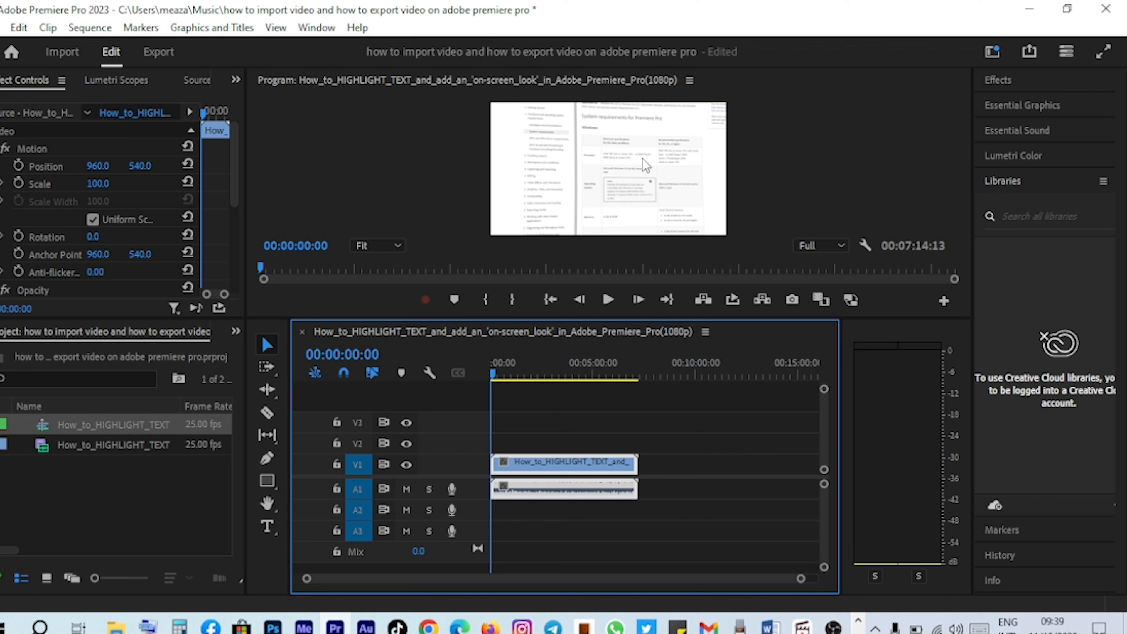
# Step: Load the How_to_Animate_Screenshots video from the file folder into the Source monitor
pyautogui.click(235, 80)
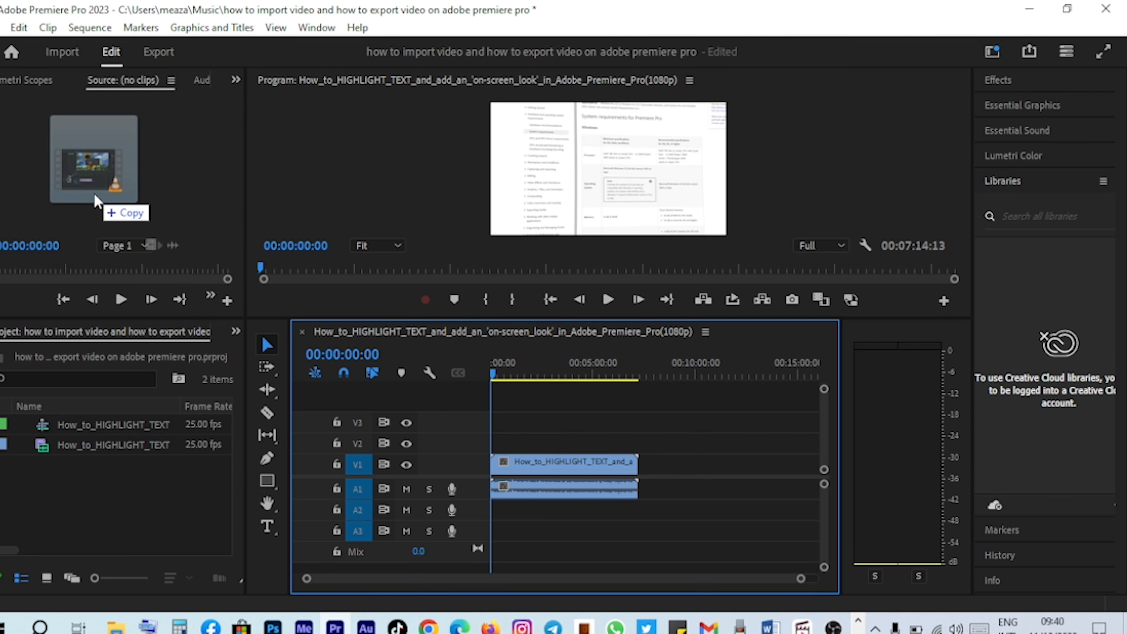
pyautogui.moveTo(94, 194); pyautogui.dragTo(94, 193)
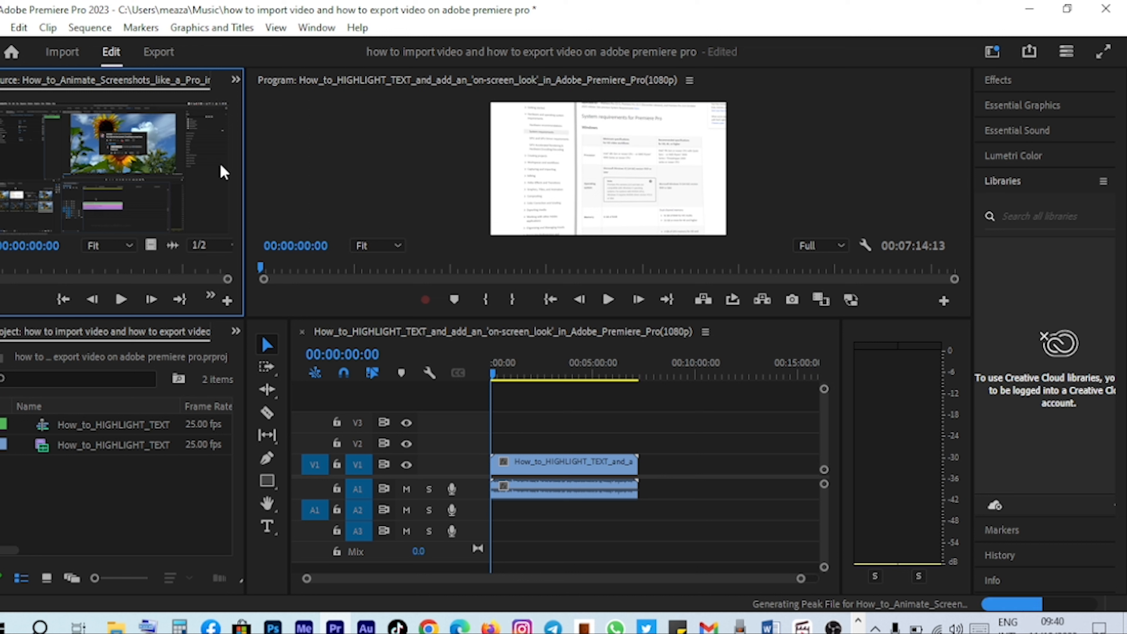
pyautogui.scroll(-2, 174, 182)
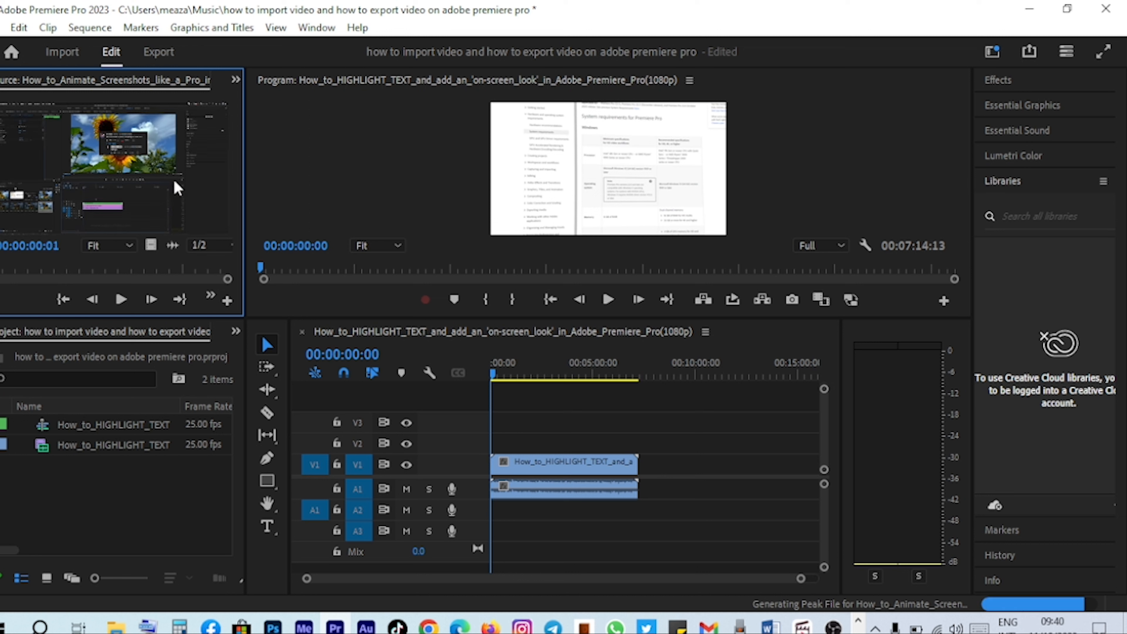
# Step: Inspect the source clip's audio waveform, moving through it to 00:02:51:01, and return to the video view
pyautogui.click(174, 246)
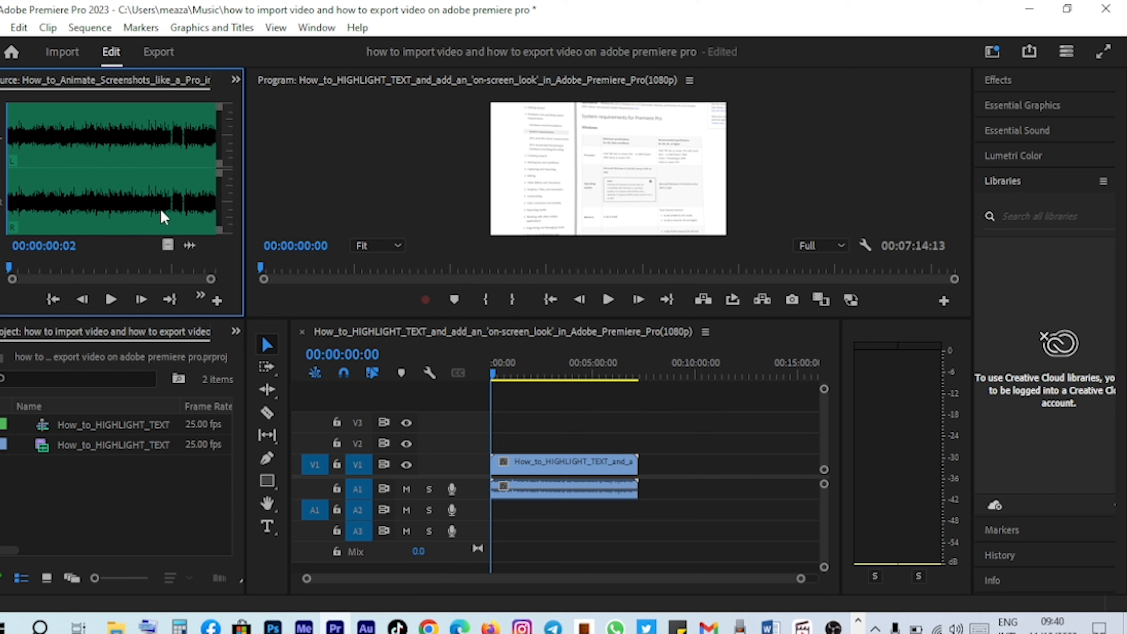
pyautogui.moveTo(155, 205); pyautogui.dragTo(121, 175)
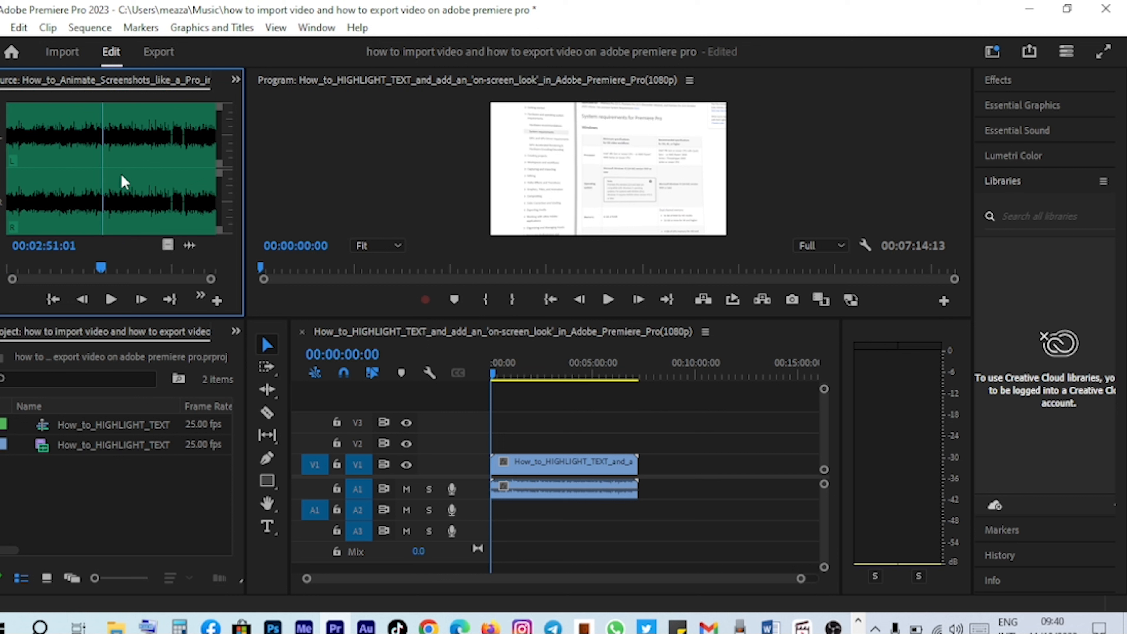
pyautogui.click(167, 244)
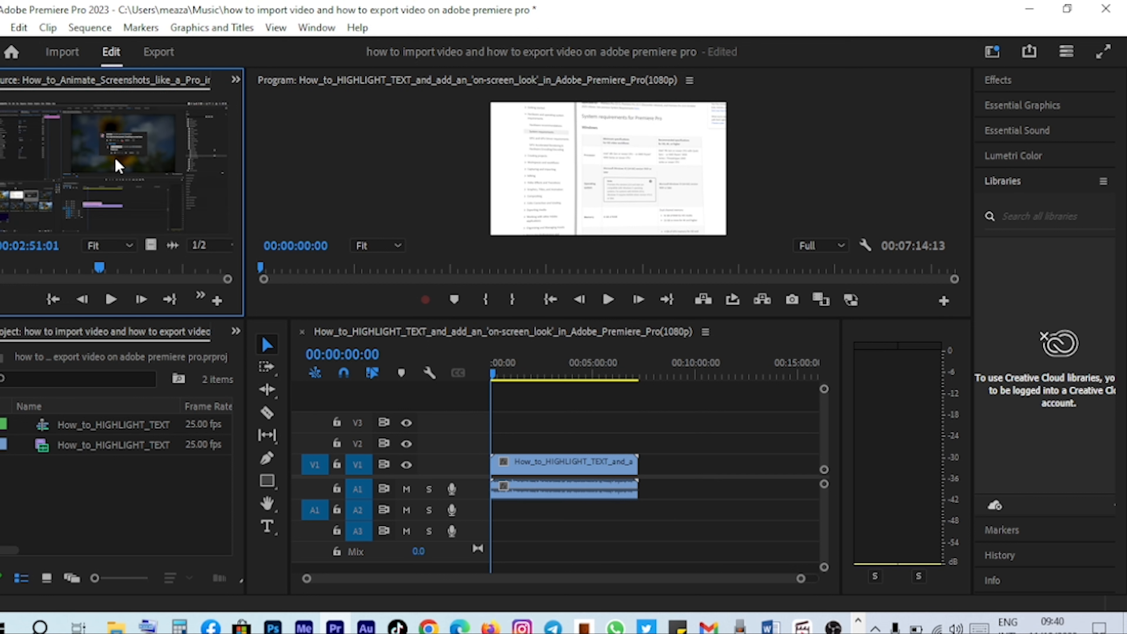
# Step: Place the How_to_Animate_Screenshots clip on V1 after the existing clip and unlink its video from its audio
pyautogui.moveTo(116, 165); pyautogui.dragTo(663, 472)
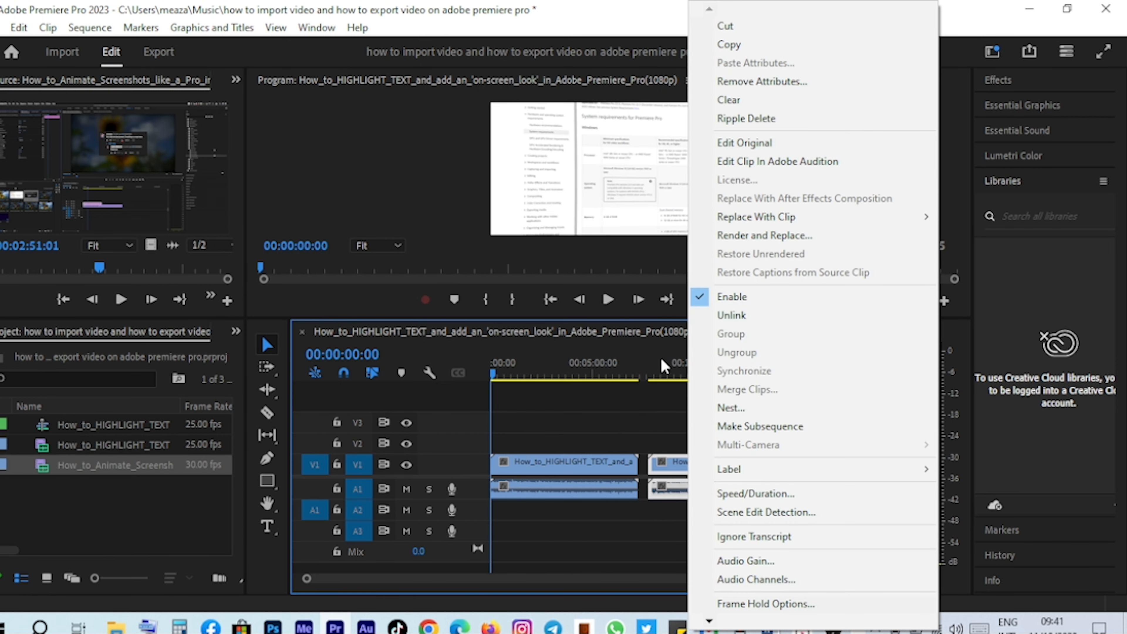
pyautogui.click(669, 438)
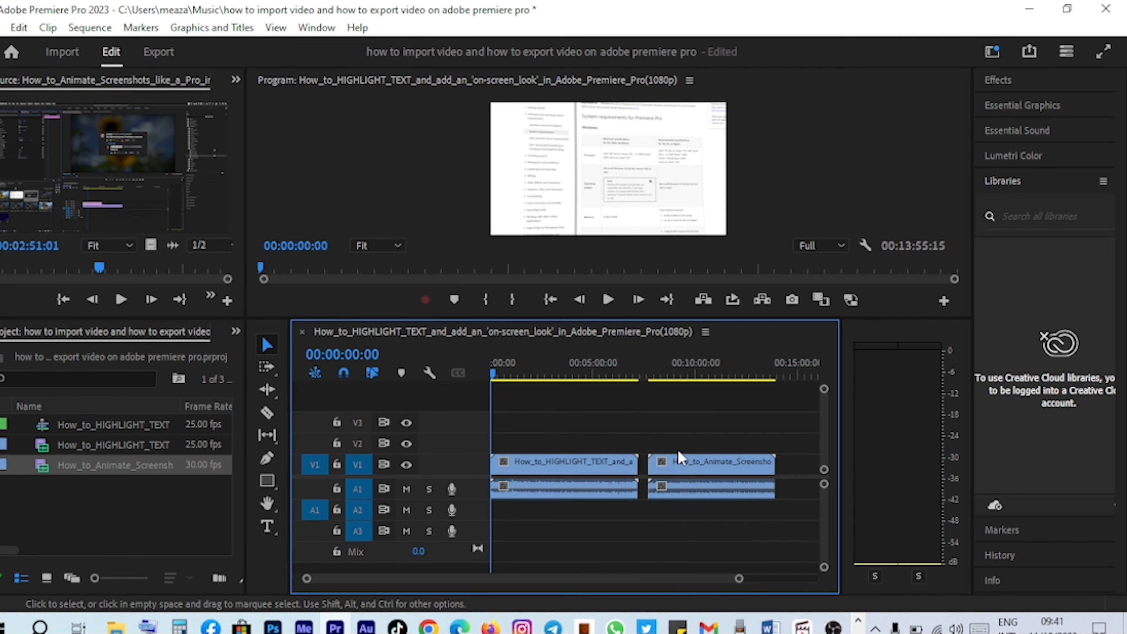
pyautogui.rightClick(681, 464)
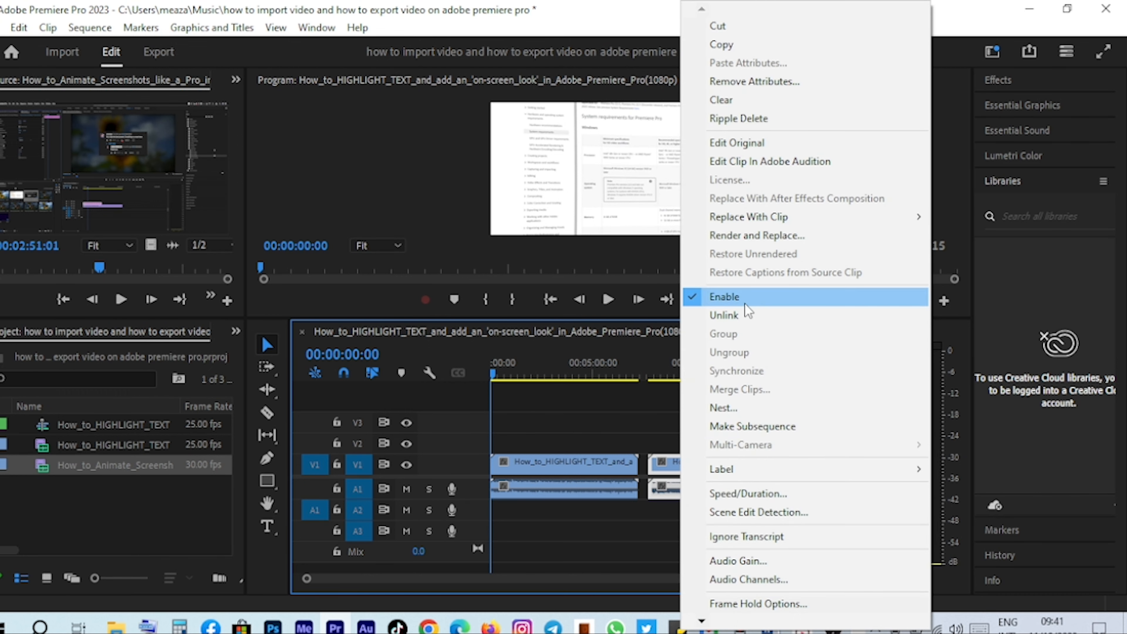
pyautogui.click(731, 315)
pyautogui.click(692, 492)
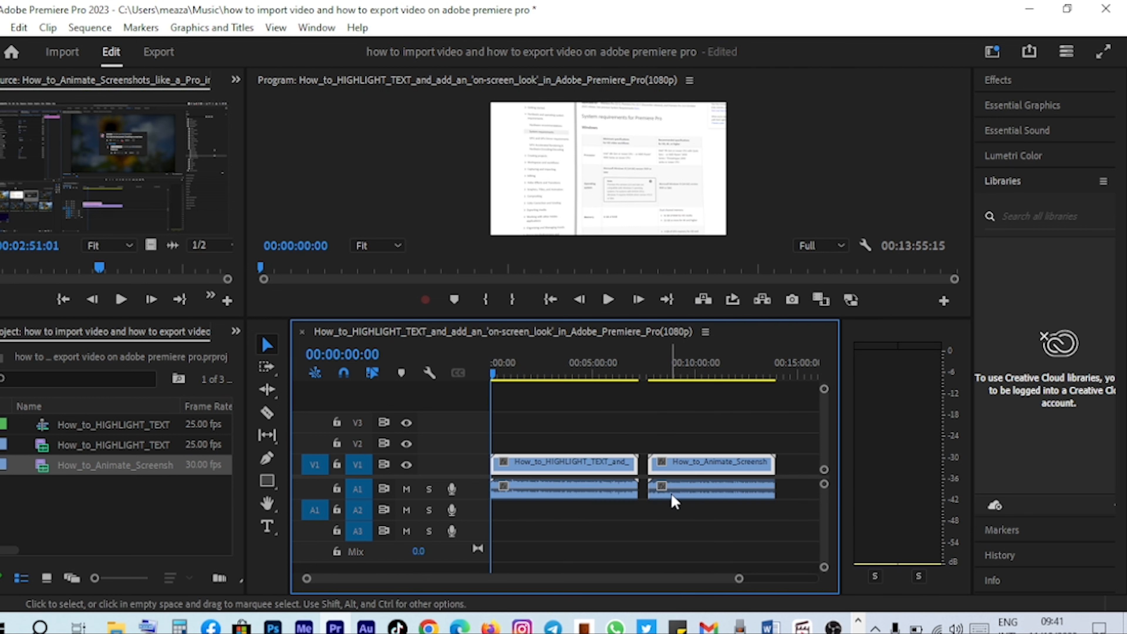
# Step: Link the video and audio of the How_to_Animate_Screenshots clip on the timeline
pyautogui.click(685, 466)
pyautogui.keyDown('shift'); pyautogui.click(681, 493); pyautogui.keyUp('shift')
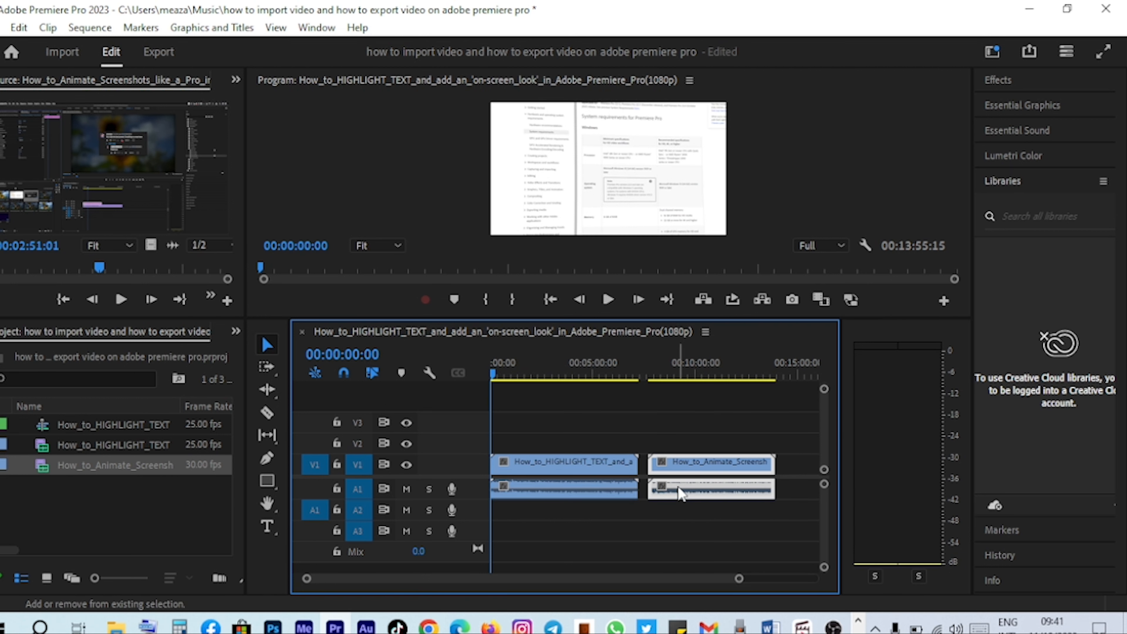
pyautogui.rightClick(681, 493)
pyautogui.click(720, 316)
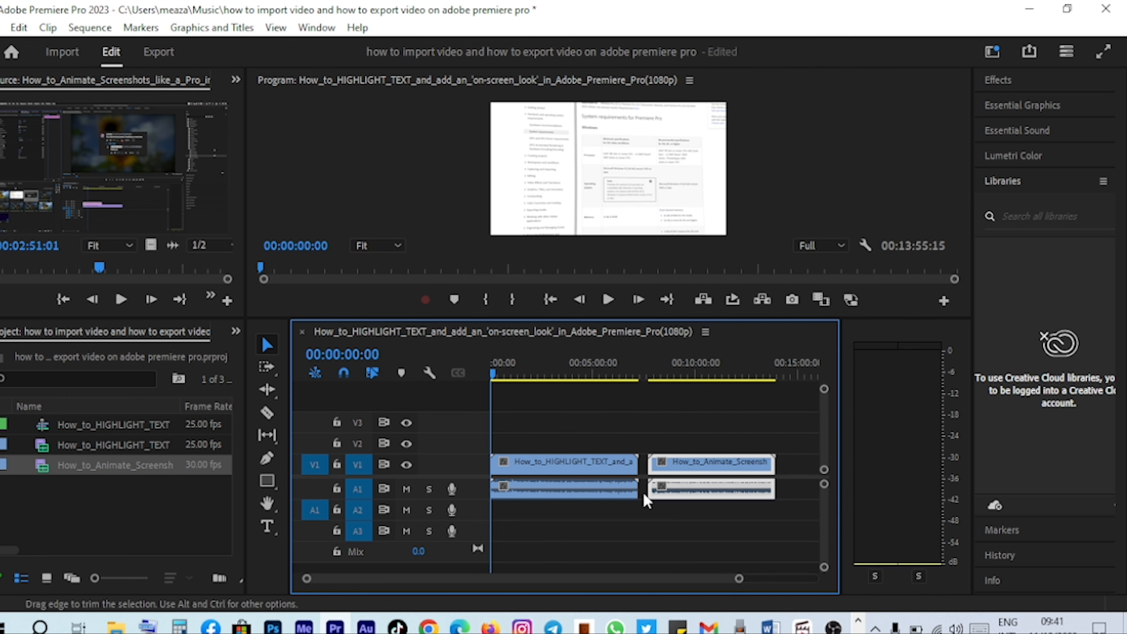
# Step: Link the video and audio of the How_to_HIGHLIGHT_TEXT clip on the timeline
pyautogui.click(621, 503)
pyautogui.click(617, 494)
pyautogui.keyDown('shift'); pyautogui.click(594, 468); pyautogui.keyUp('shift')
pyautogui.rightClick(595, 468)
pyautogui.click(651, 313)
pyautogui.click(654, 504)
# Step: Group the two linked clips on the timeline and clear the selection
pyautogui.click(668, 468)
pyautogui.rightClick(675, 464)
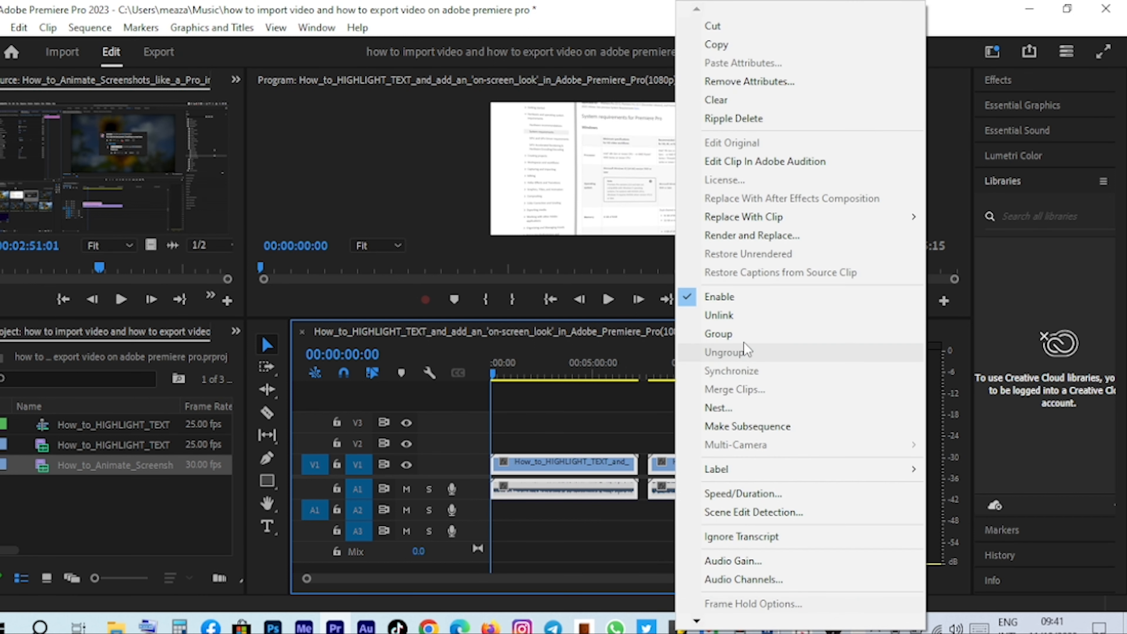
pyautogui.click(724, 340)
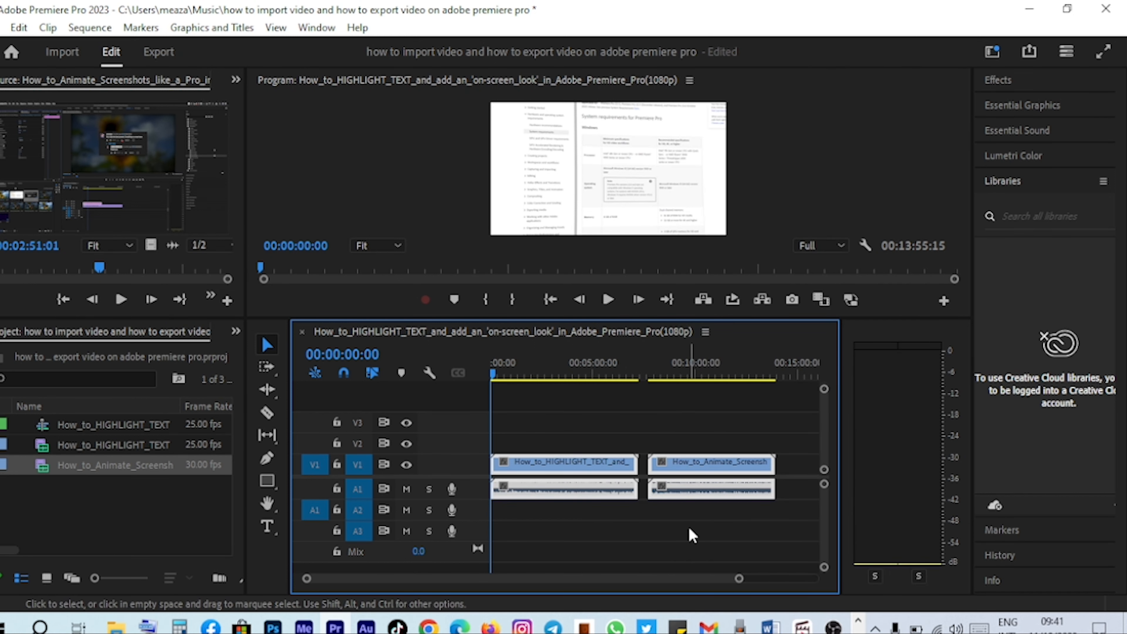
pyautogui.moveTo(652, 464)
pyautogui.mouseDown()
pyautogui.moveTo(700, 450)
pyautogui.moveTo(727, 459)
pyautogui.moveTo(670, 458)
pyautogui.mouseUp()
pyautogui.click(623, 440)
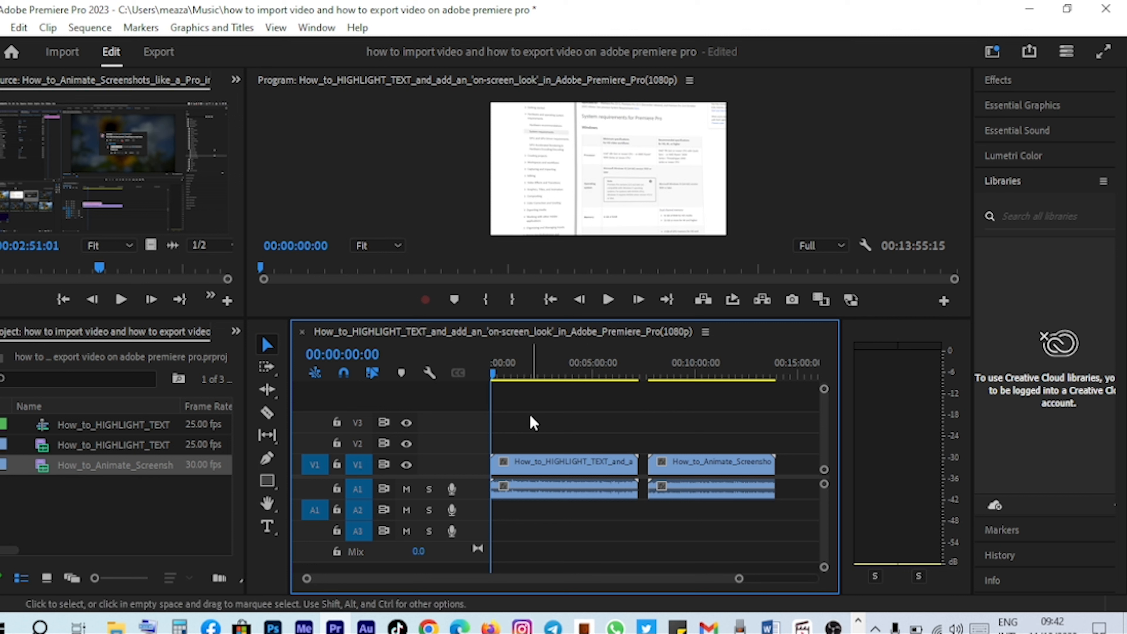
# Step: Move the playhead to 00:01:48:08 and delete all clips from the timeline
pyautogui.click(522, 376)
pyautogui.hotkey('ctrl', 'a')
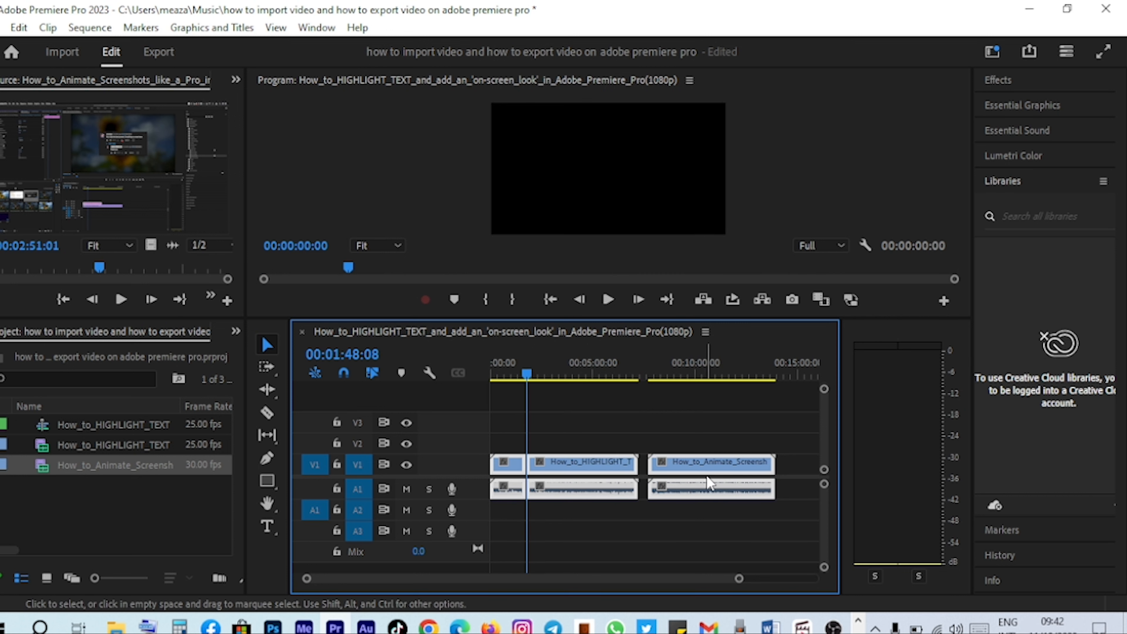
pyautogui.press('Delete')
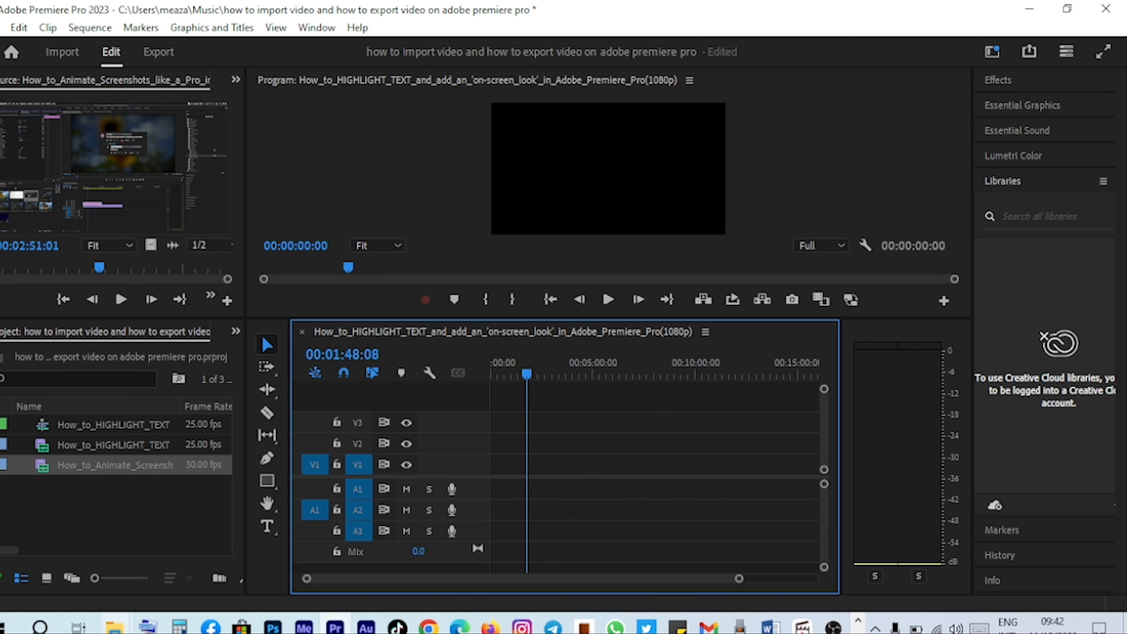
# Step: Import the Adobe Premiere Pro Tutorial video from the adobe file folder onto the timeline start, with its audio on A1
pyautogui.moveTo(113, 627)
pyautogui.click(433, 561)
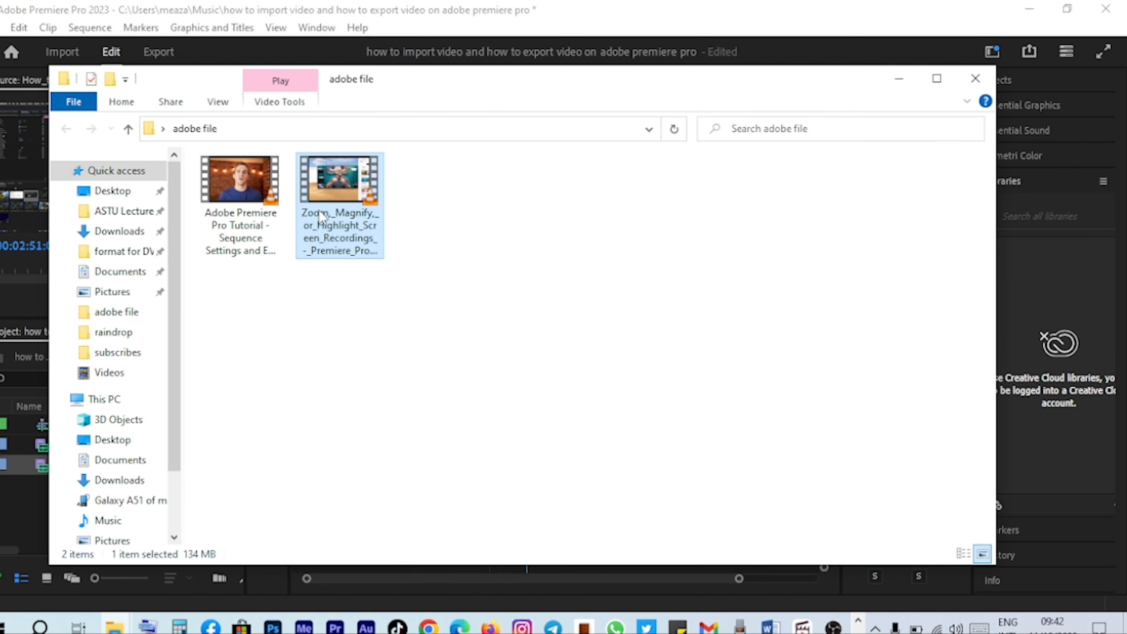
pyautogui.moveTo(256, 205); pyautogui.dragTo(505, 464)
pyautogui.click(681, 347)
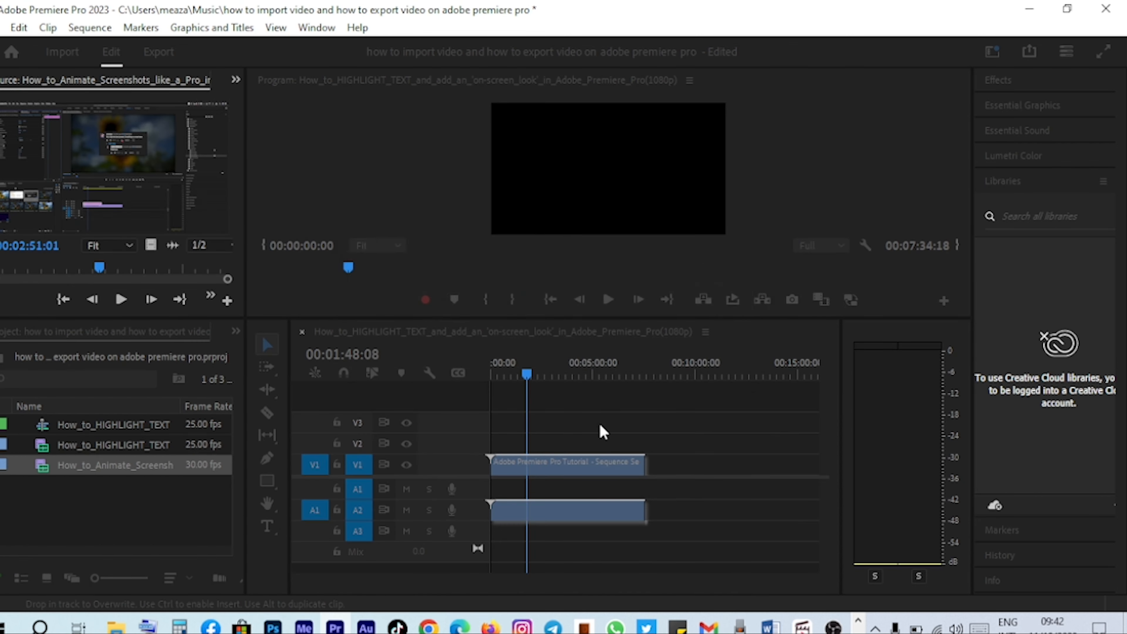
pyautogui.moveTo(578, 511); pyautogui.dragTo(574, 490)
pyautogui.click(670, 503)
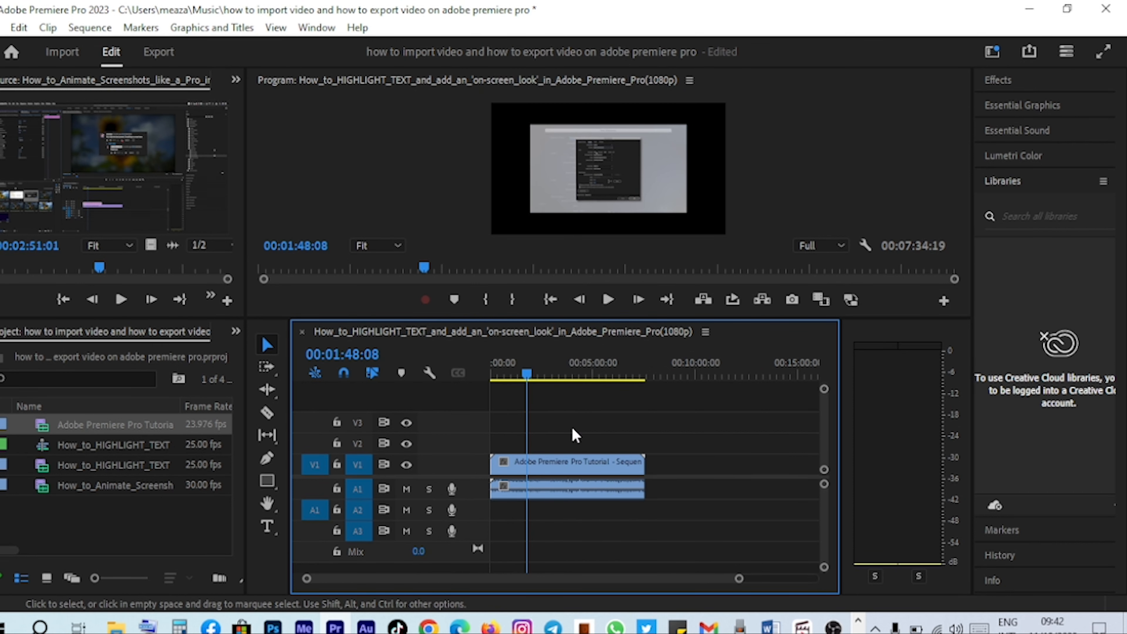
# Step: Show the Effect Controls of the Adobe Premiere Pro Tutorial clip on the timeline
pyautogui.click(577, 465)
pyautogui.click(594, 162)
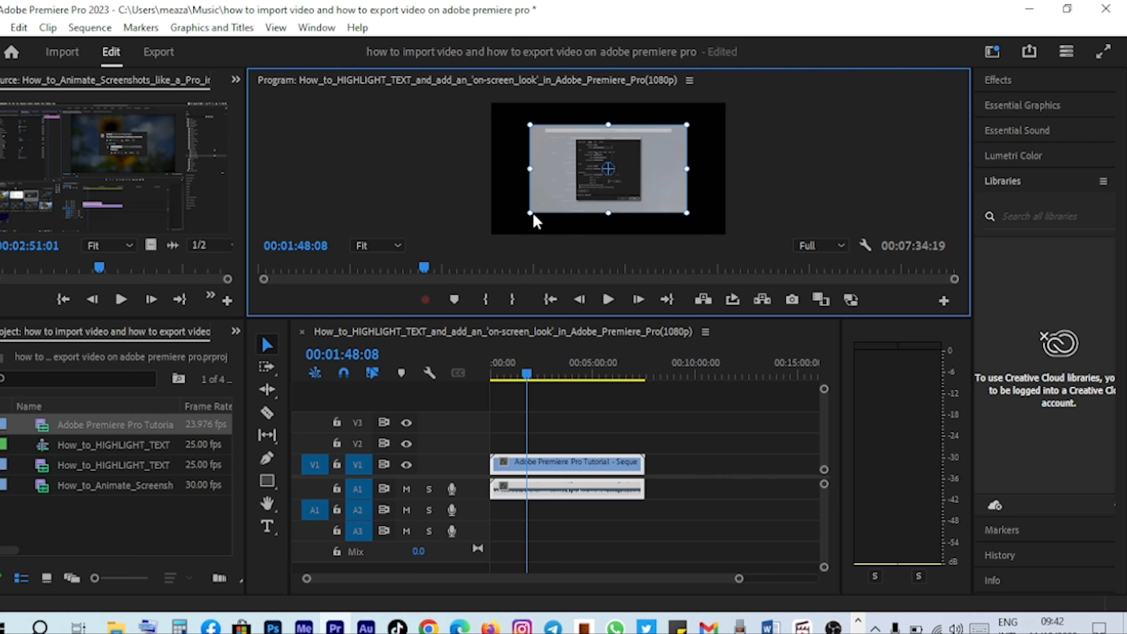
pyautogui.click(236, 80)
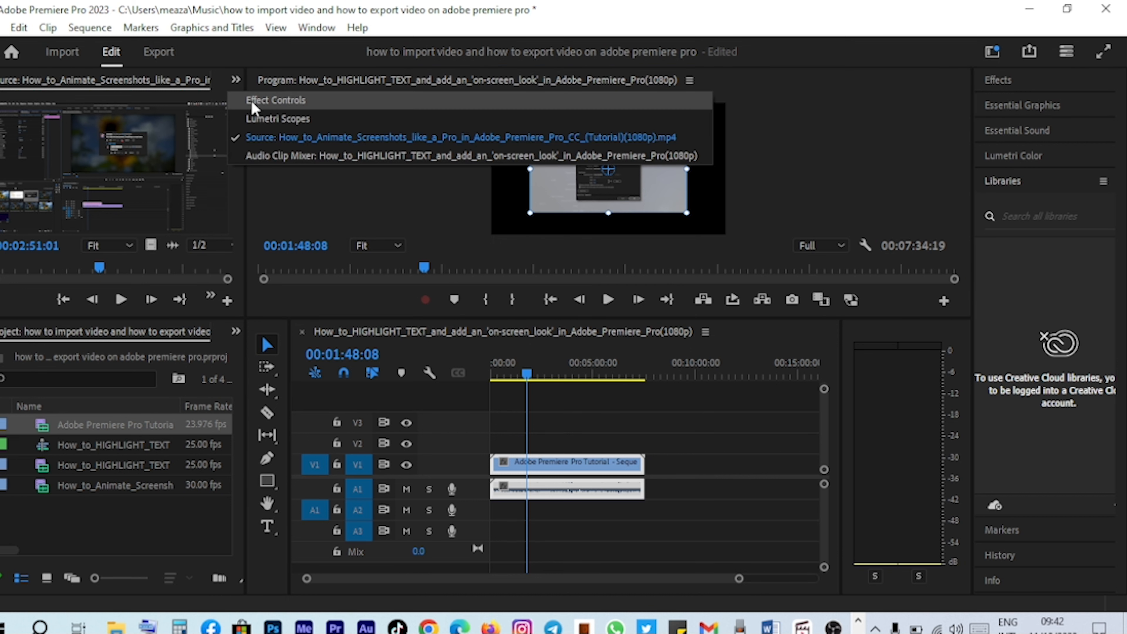
pyautogui.click(271, 100)
pyautogui.click(236, 79)
pyautogui.click(267, 105)
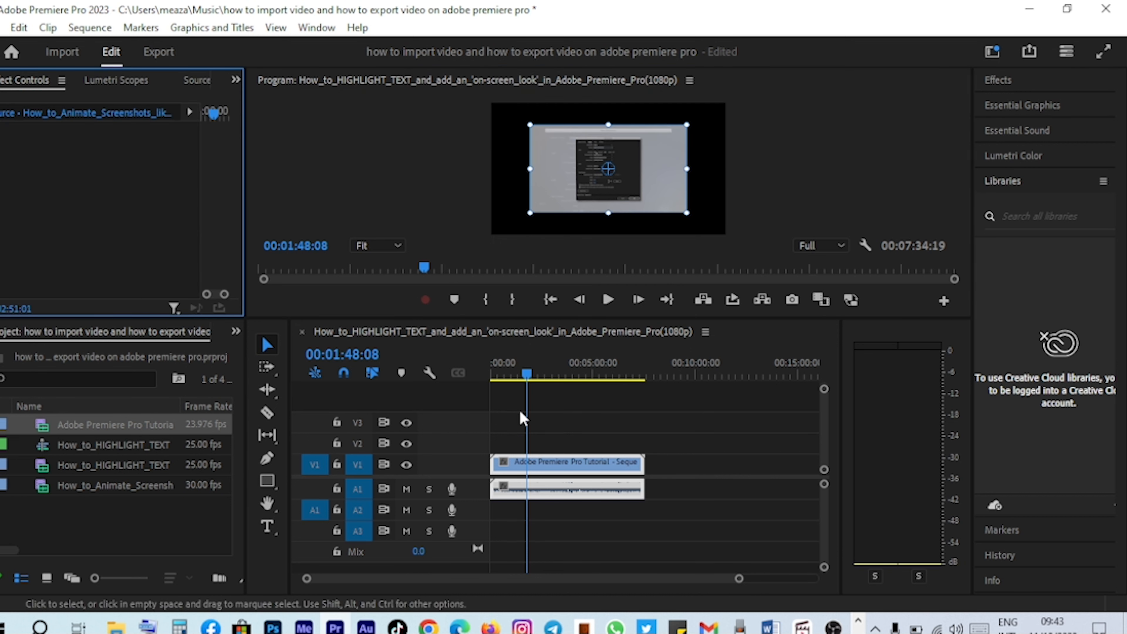
pyautogui.click(539, 486)
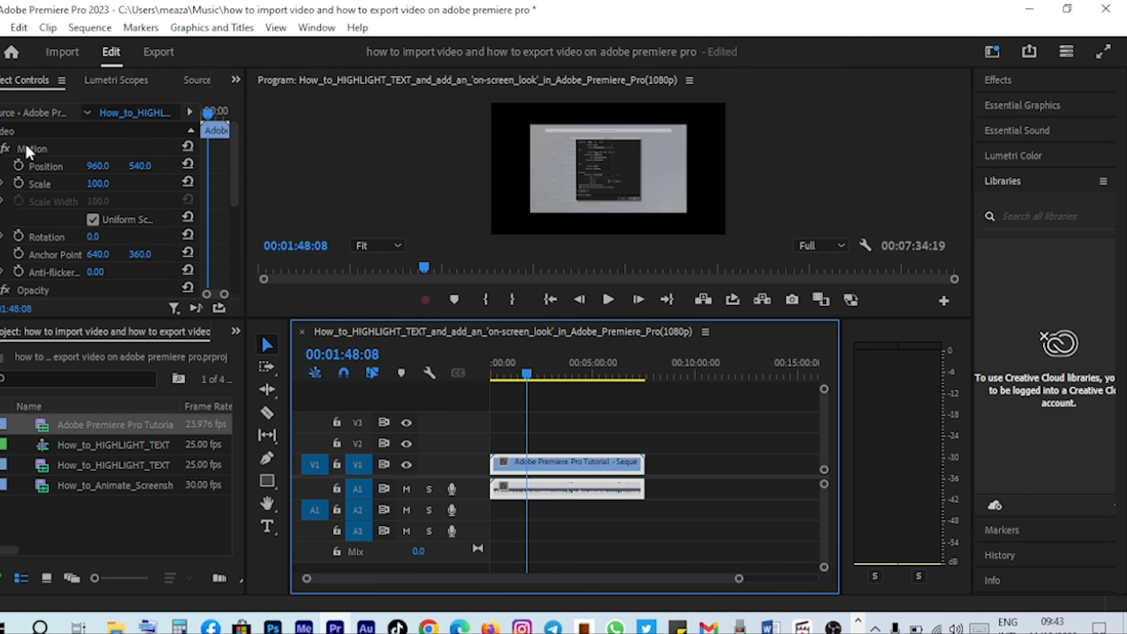
# Step: Enlarge the clip through its Motion effect to a scale of about 151.6 so the picture fills the frame
pyautogui.click(24, 152)
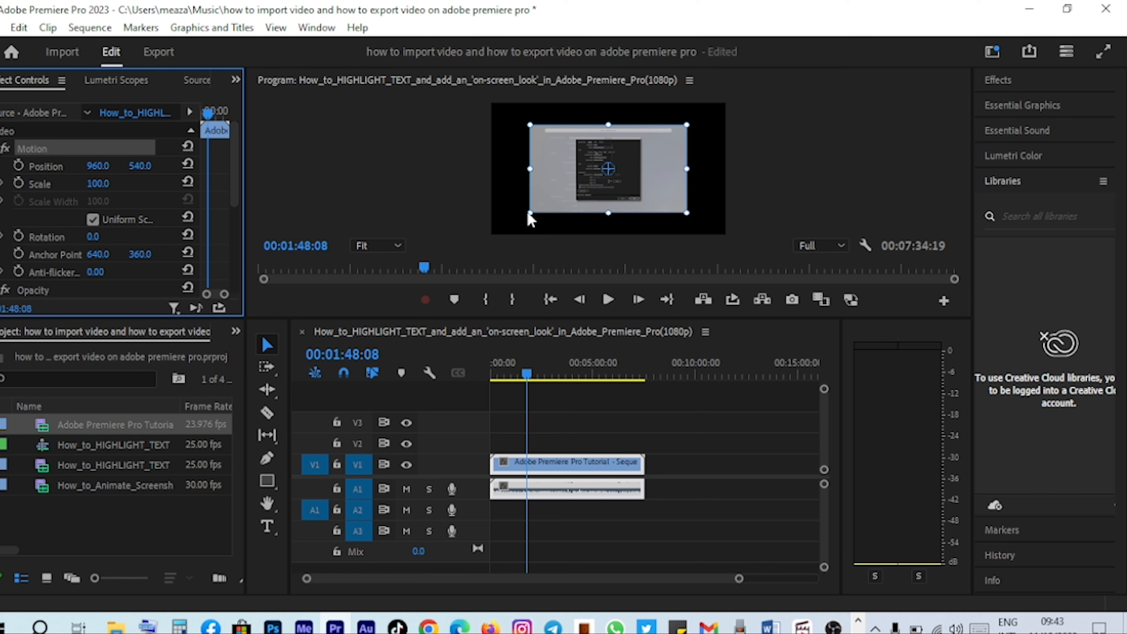
pyautogui.moveTo(529, 213); pyautogui.dragTo(490, 234)
pyautogui.click(546, 459)
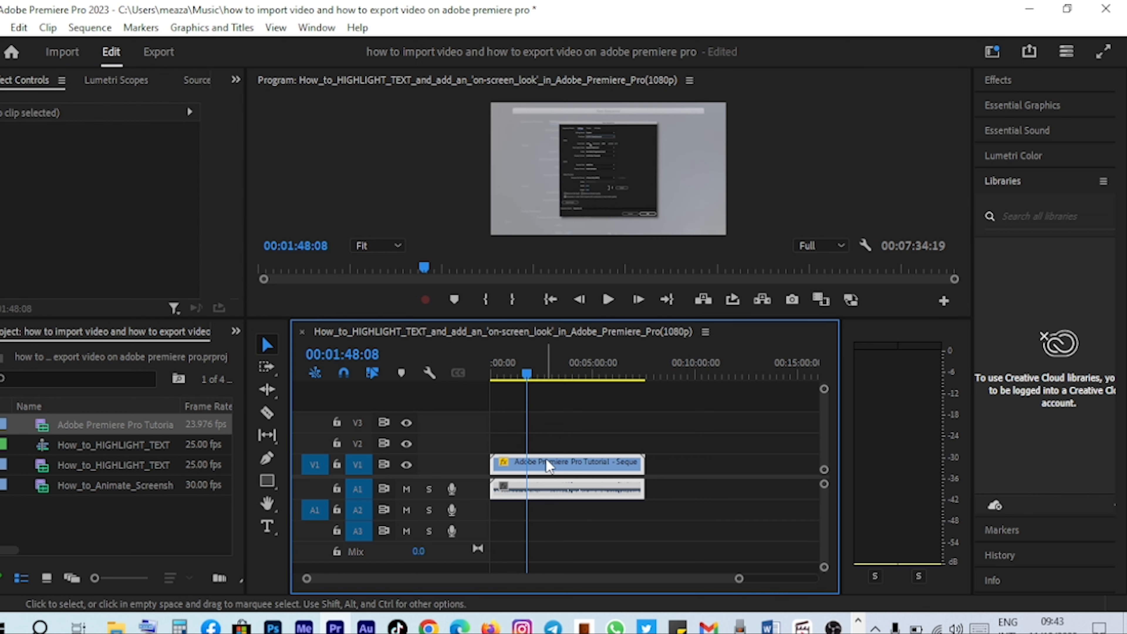
pyautogui.scroll(-3, 68, 215)
pyautogui.scroll(2, 62, 209)
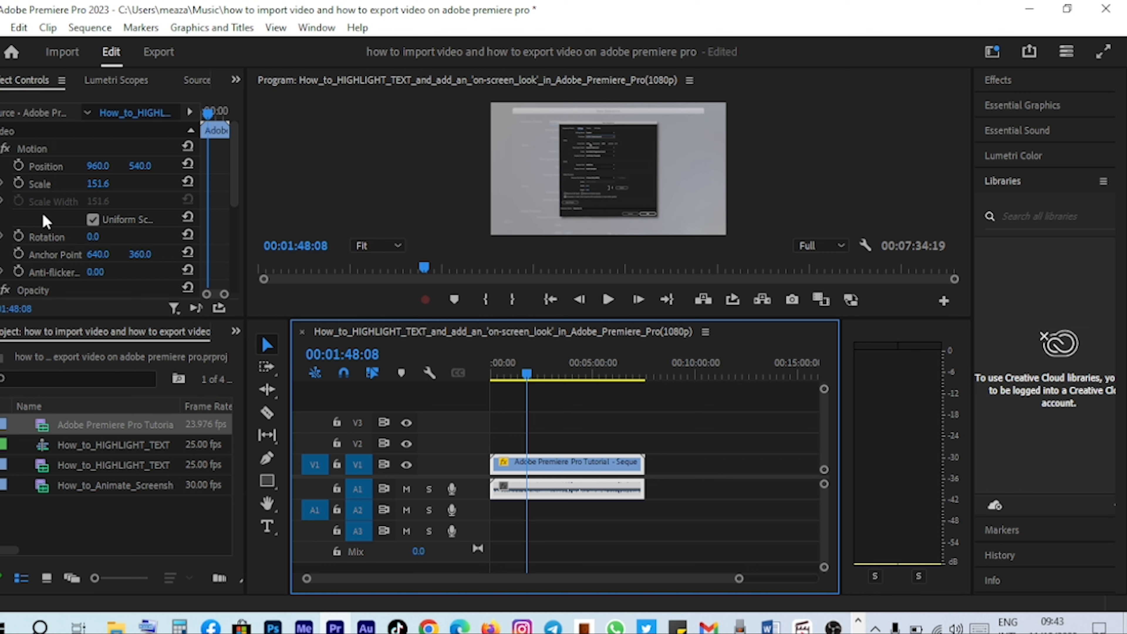
pyautogui.scroll(-2, 71, 257)
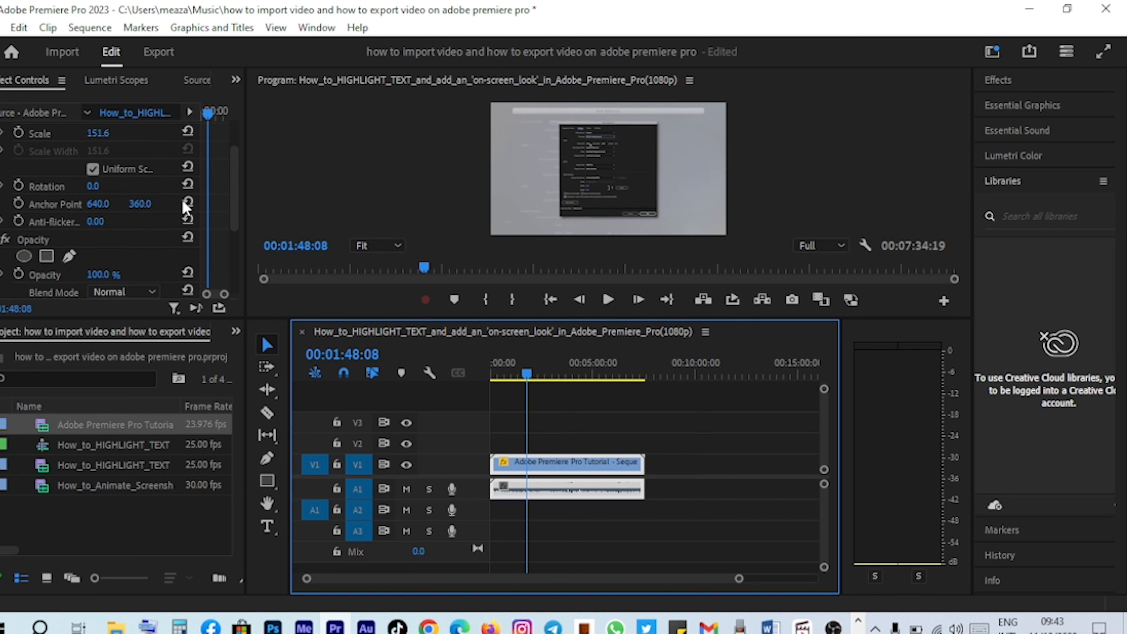
# Step: Move the playhead to 00:00:41:21, search the effects for "crop", and apply the Crop effect to the clip on V1
pyautogui.click(323, 267)
pyautogui.click(996, 80)
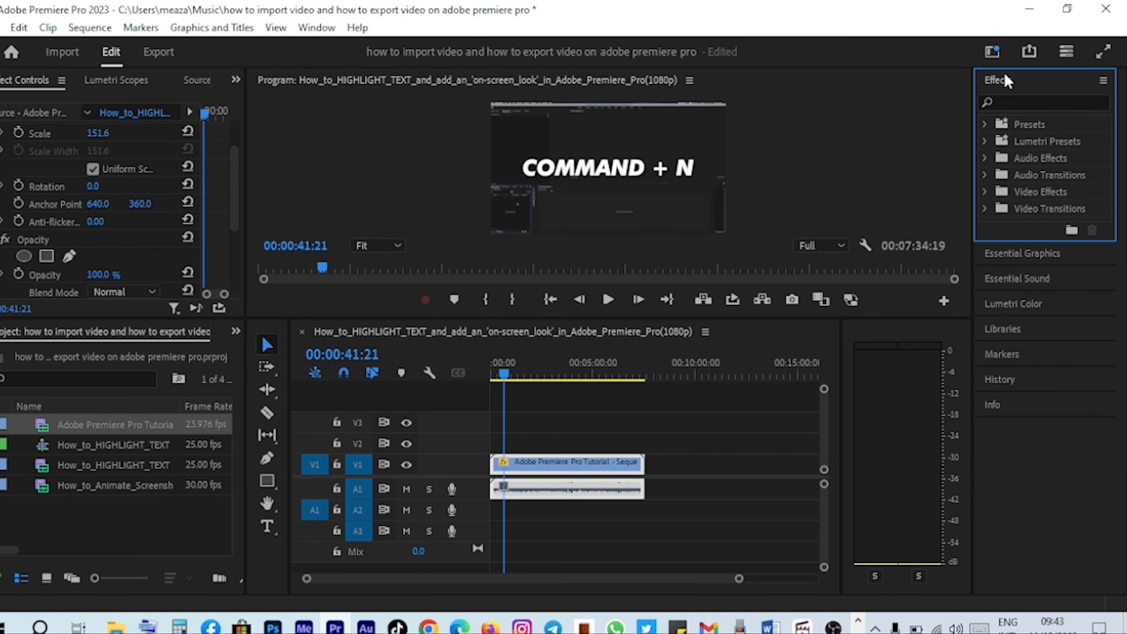
pyautogui.click(1030, 103)
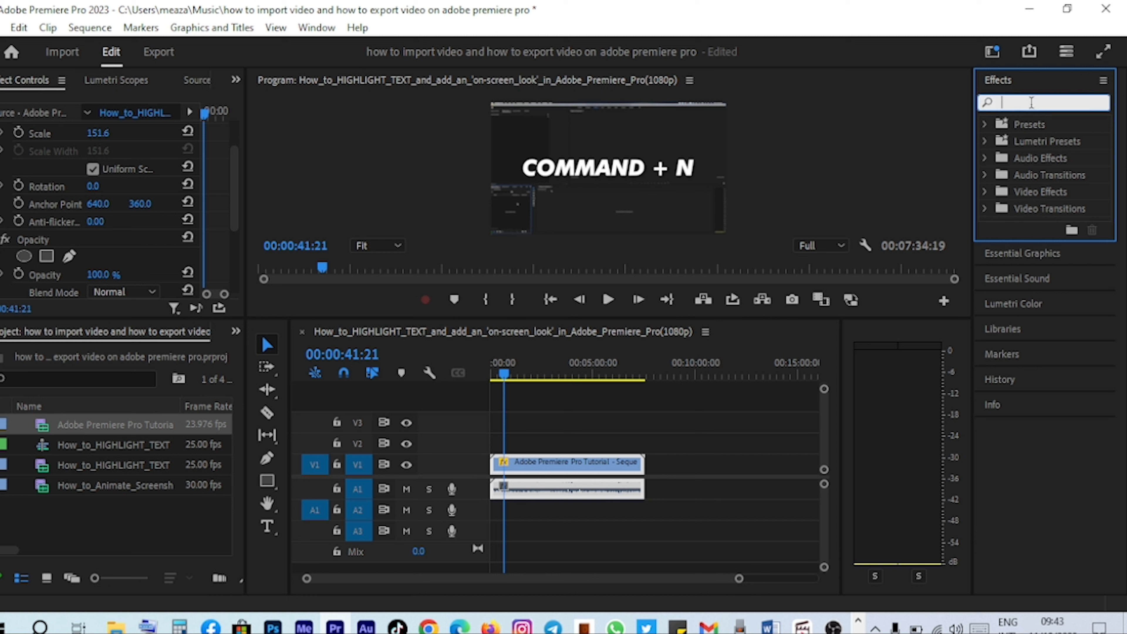
pyautogui.write('crop')
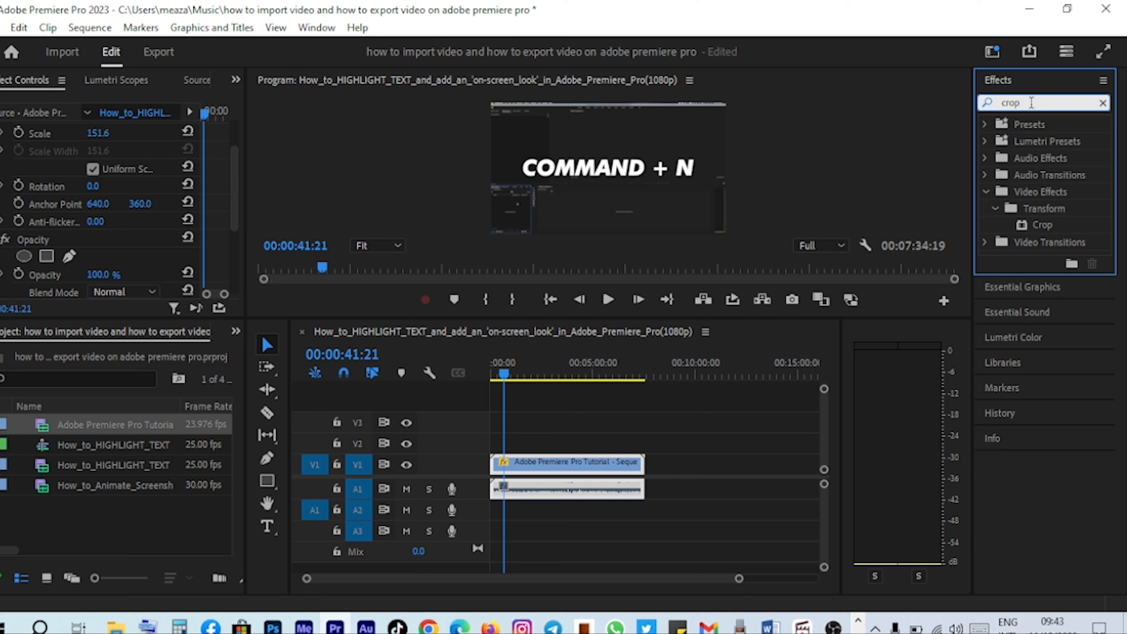
pyautogui.moveTo(1042, 225); pyautogui.dragTo(590, 458)
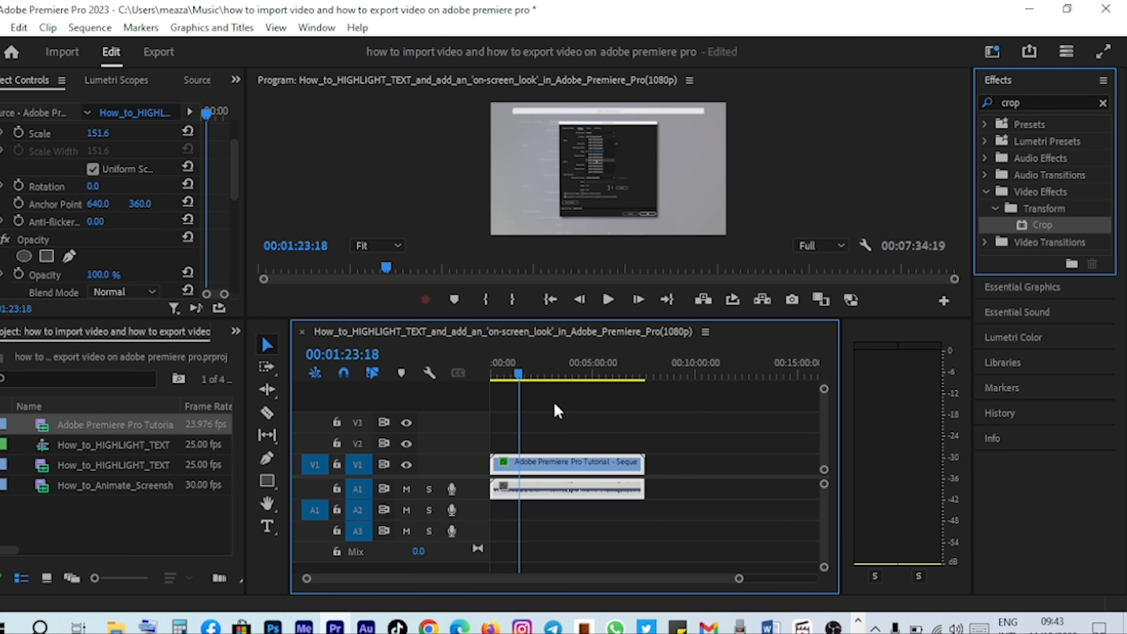
# Step: Try to adjust the clip's left crop edge directly on the program preview
pyautogui.click(551, 474)
pyautogui.click(551, 475)
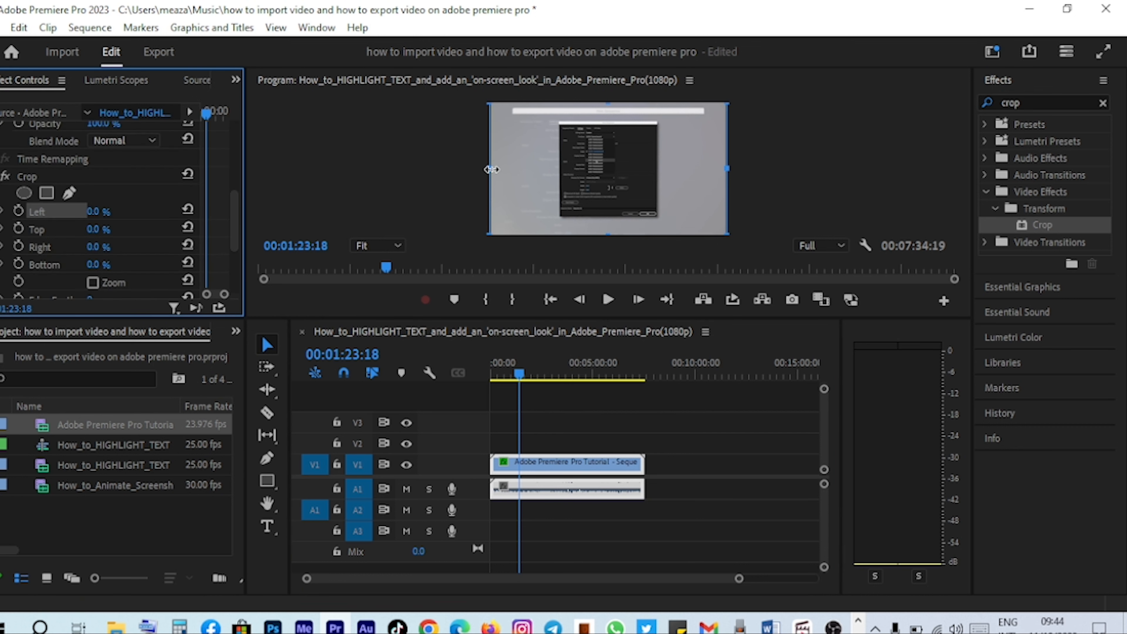
pyautogui.moveTo(491, 169)
pyautogui.mouseDown()
pyautogui.moveTo(533, 170)
pyautogui.moveTo(487, 171)
pyautogui.mouseUp()
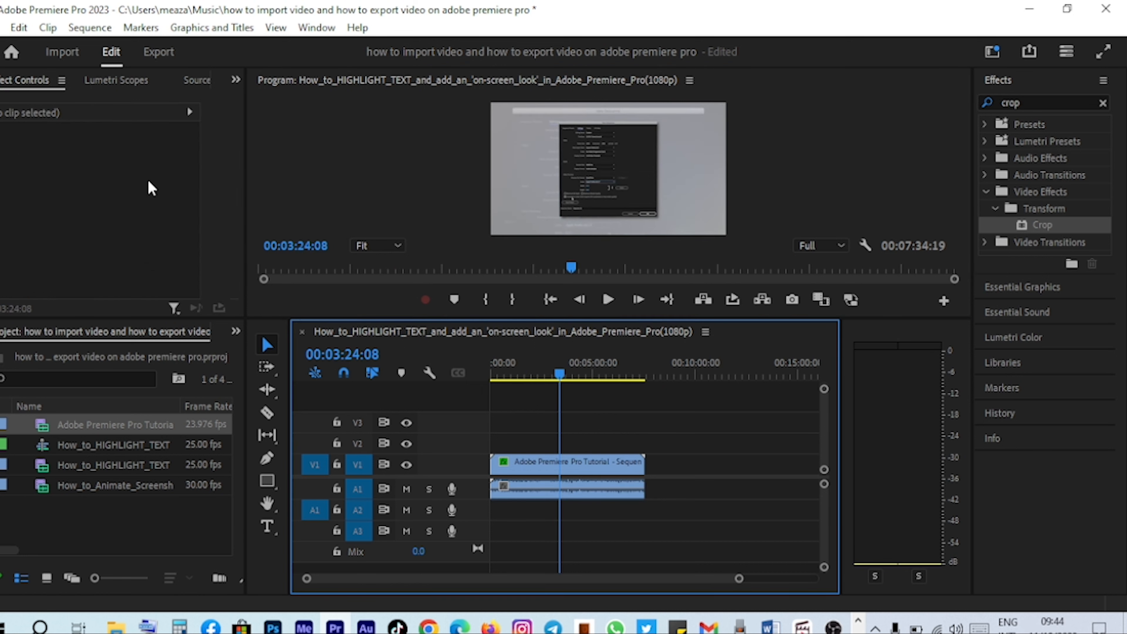
# Step: Move the playhead to 00:00:00:00 and clear the clip selection on the timeline
pyautogui.moveTo(497, 372); pyautogui.dragTo(468, 381)
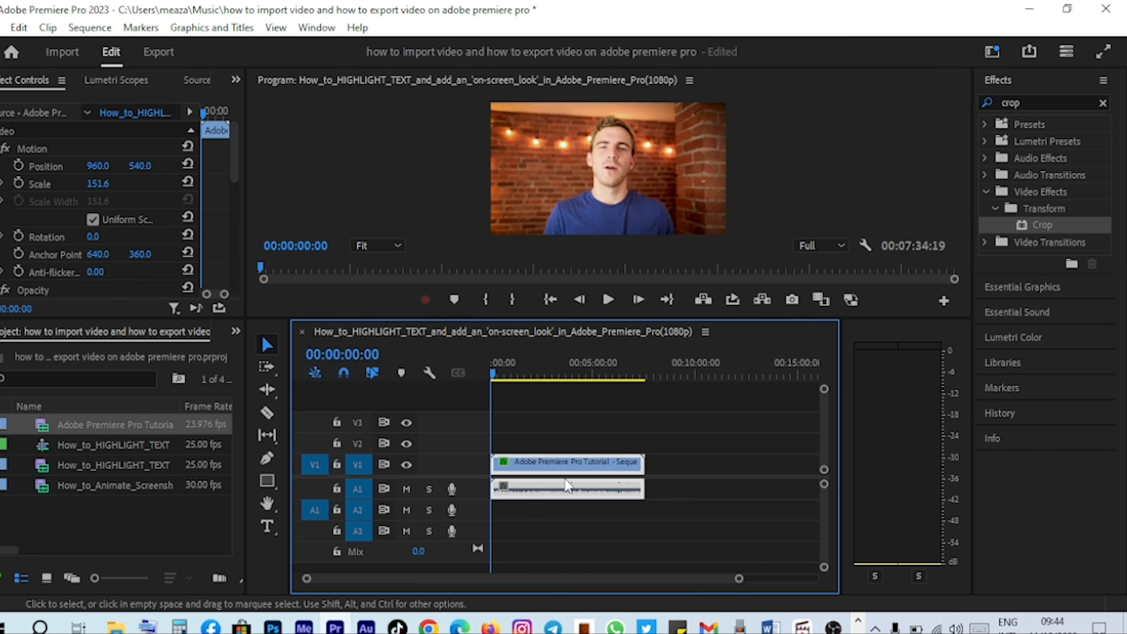
pyautogui.click(532, 535)
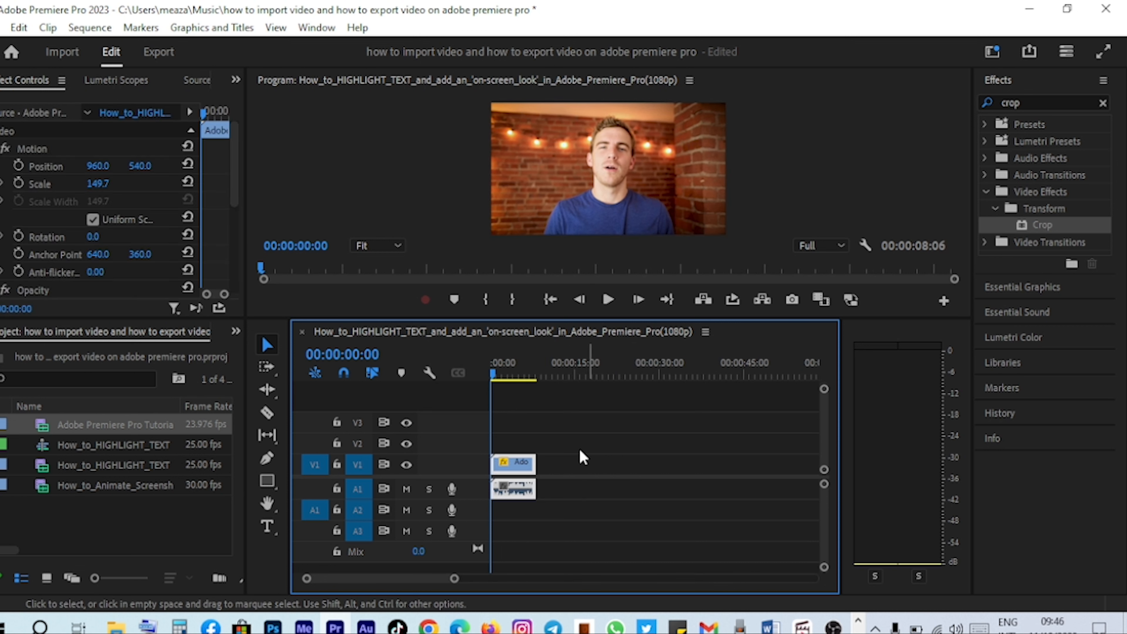
pyautogui.click(532, 402)
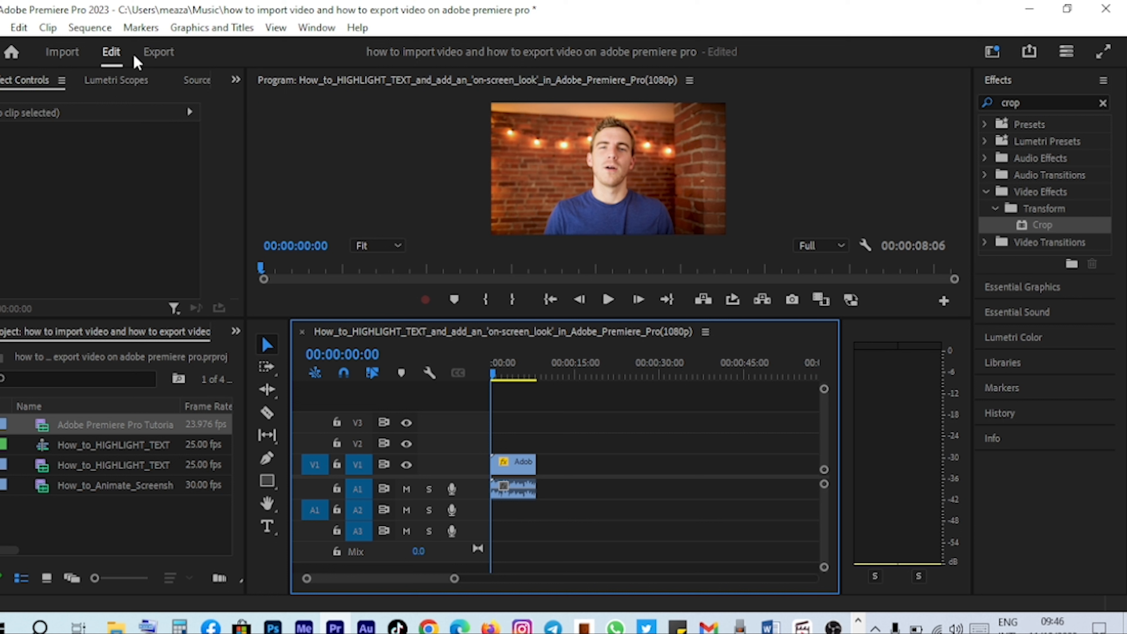
# Step: Open the sequence's export settings and name the output file "how to export video from adobe premiere pro"
pyautogui.click(160, 52)
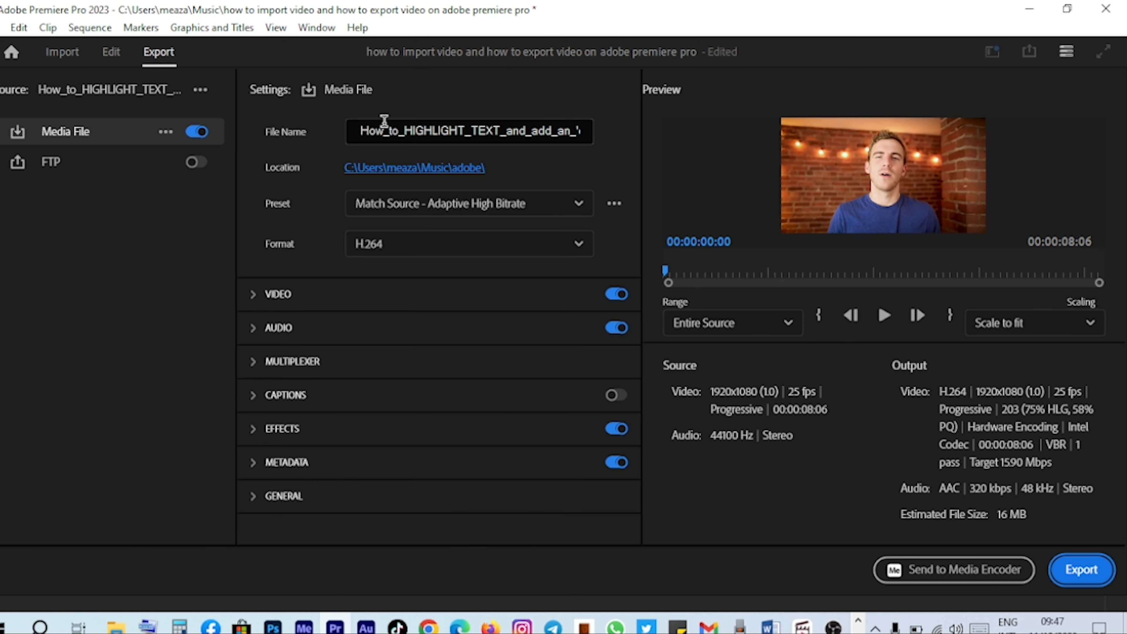
pyautogui.click(373, 130)
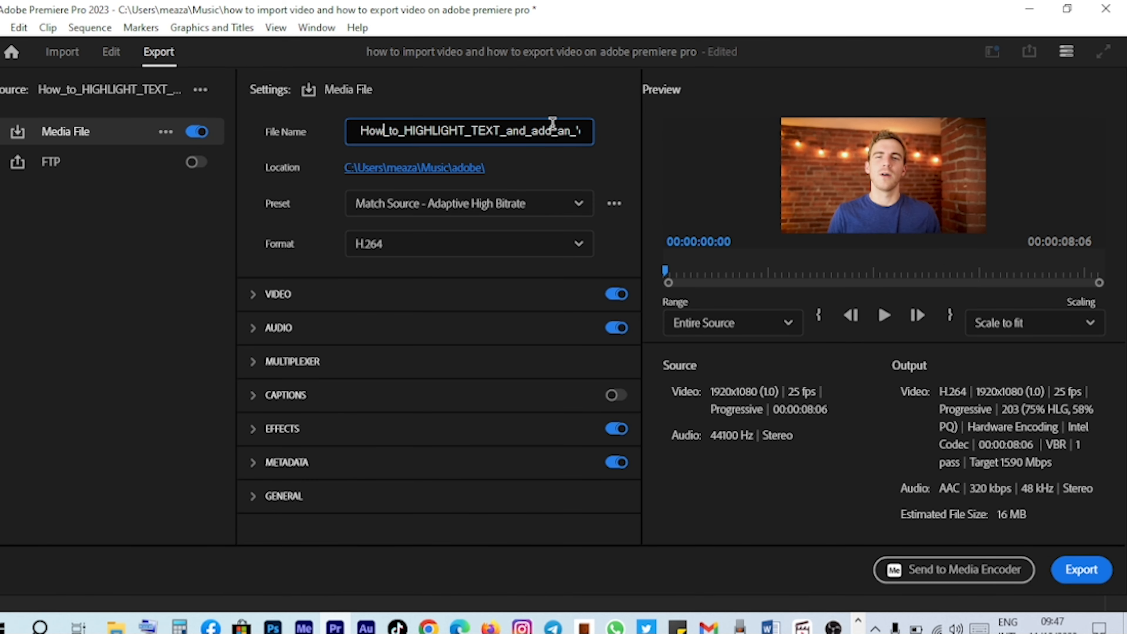
pyautogui.hotkey('ctrl', 'a')
pyautogui.write('how to export video from')
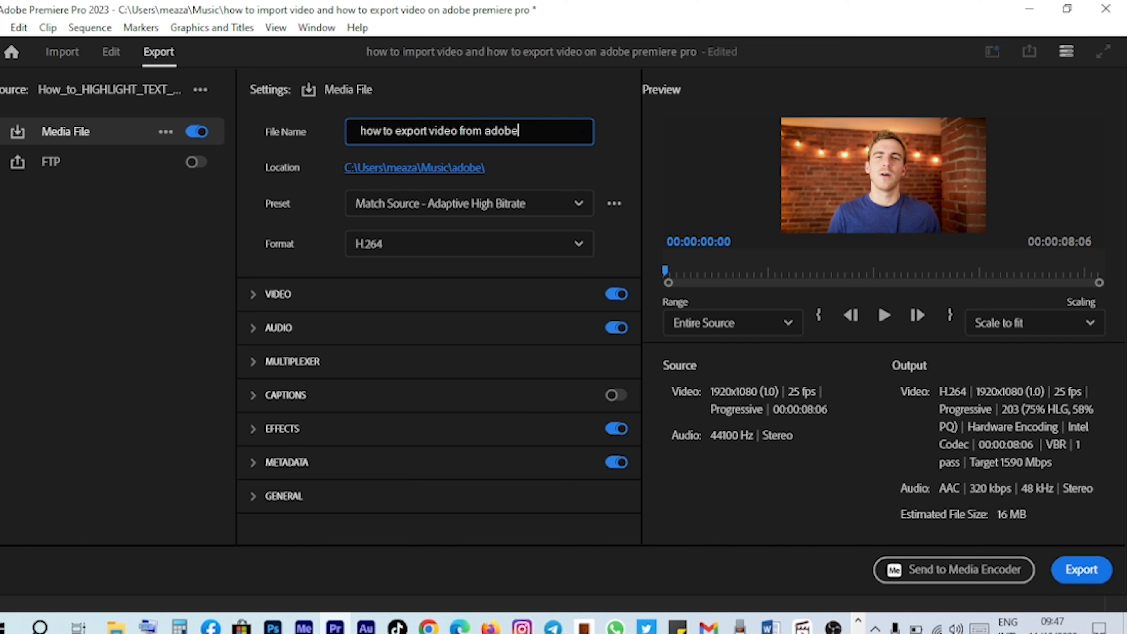
pyautogui.write('miere pro')
pyautogui.press('Return')
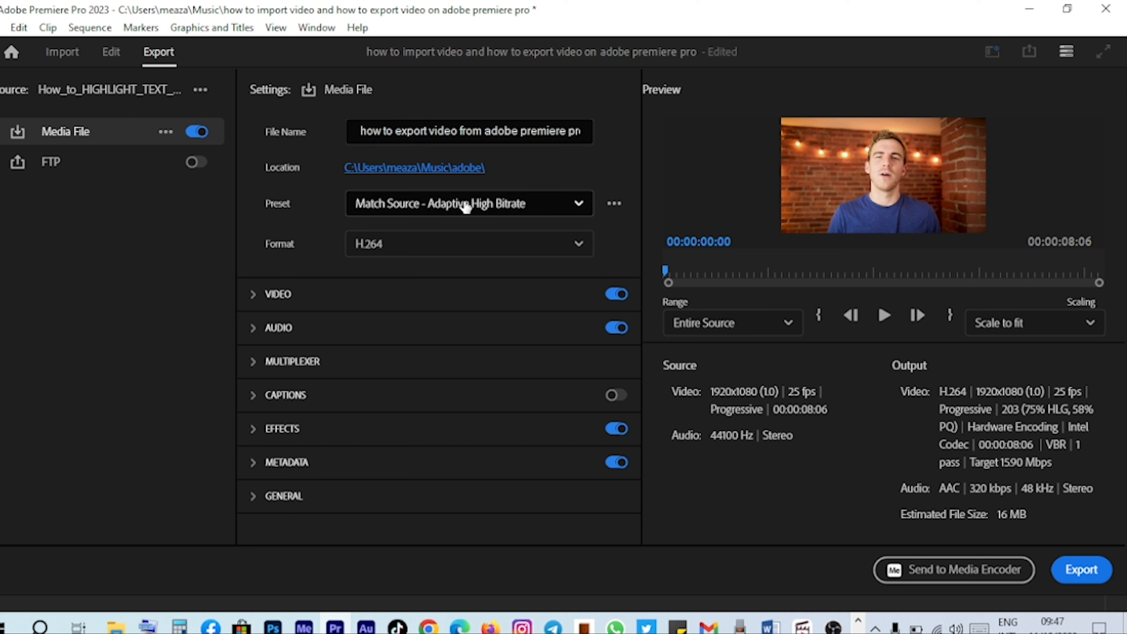
# Step: Export the sequence to the adobe premiere pro exported folder with the High Quality 1080p HD preset in H.264 format
pyautogui.click(389, 168)
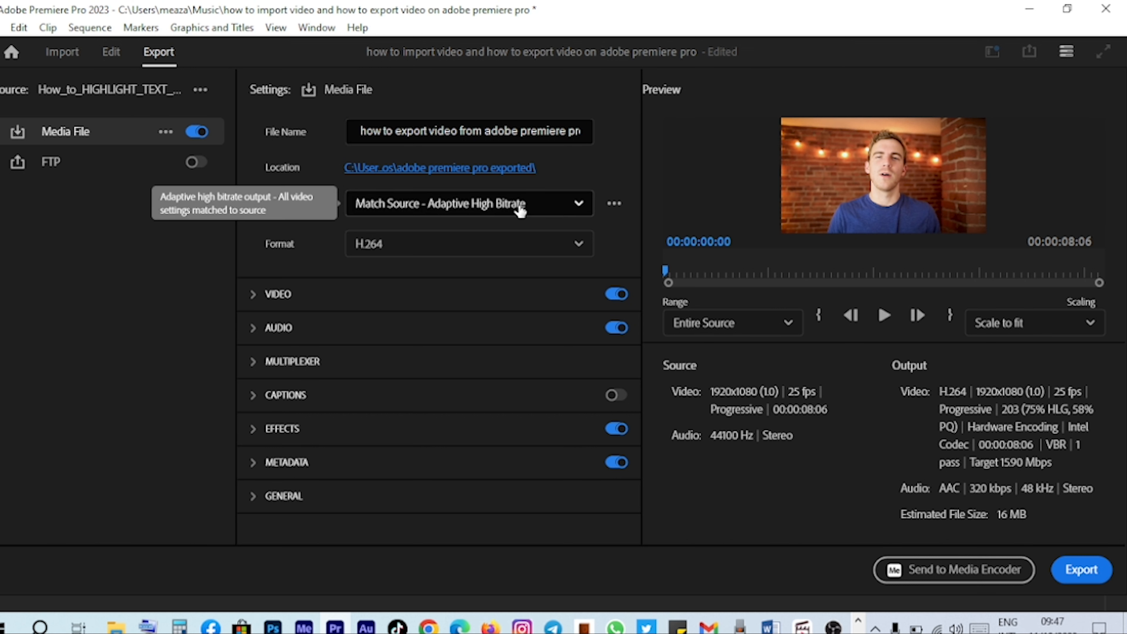
pyautogui.click(519, 208)
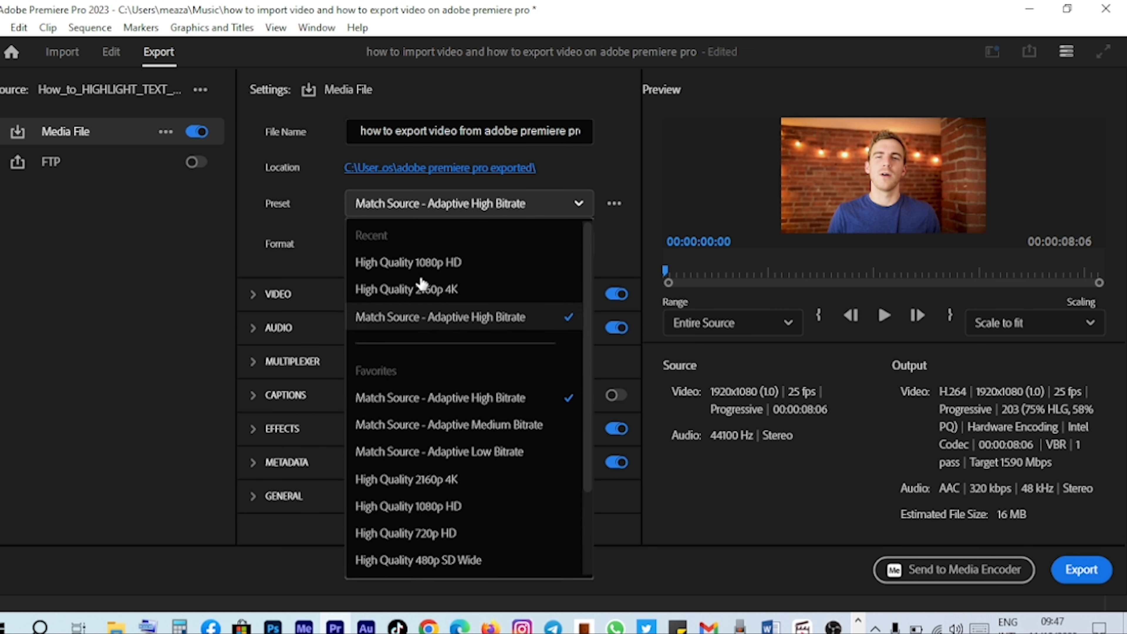
pyautogui.click(378, 268)
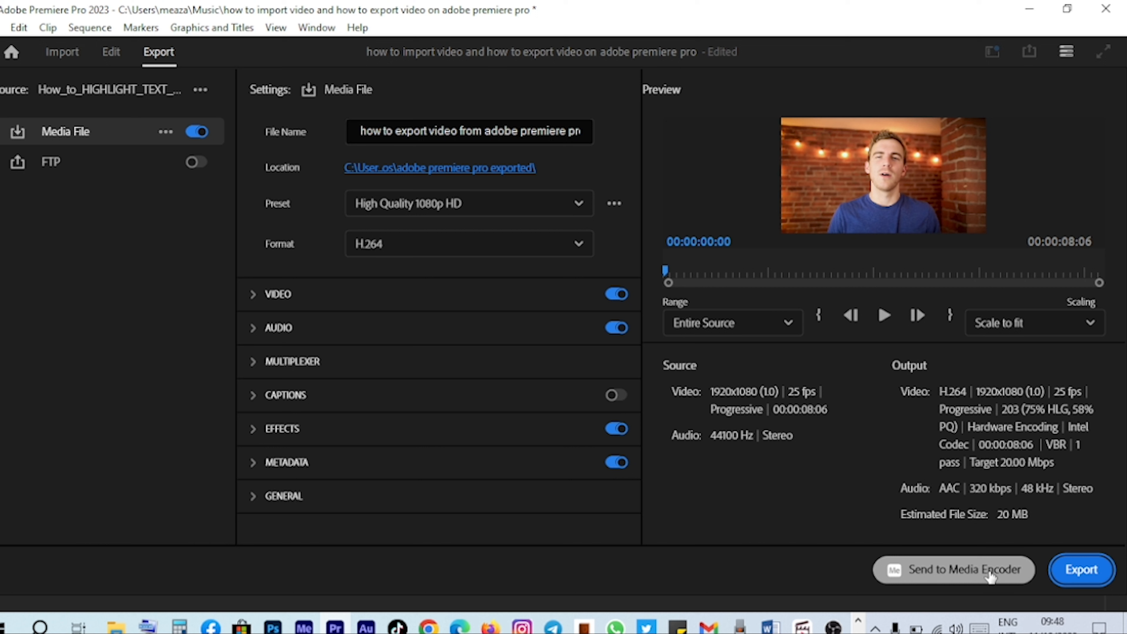
pyautogui.click(1083, 572)
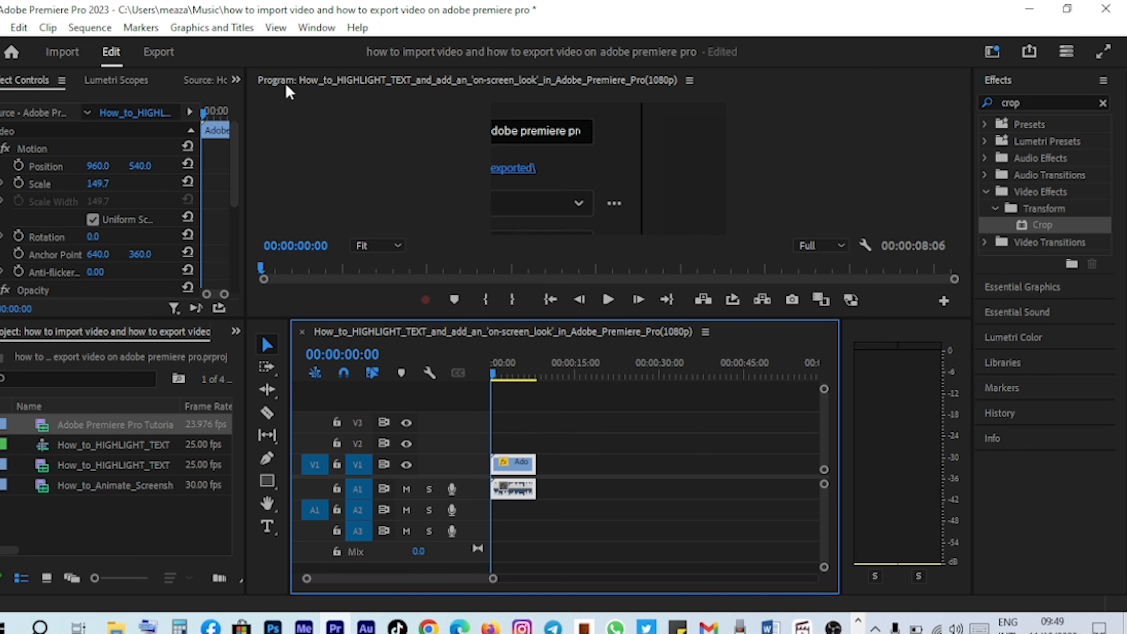
# Step: Send the sequence to Adobe Media Encoder, run the encoding queue there, and return to Premiere Pro
pyautogui.click(158, 52)
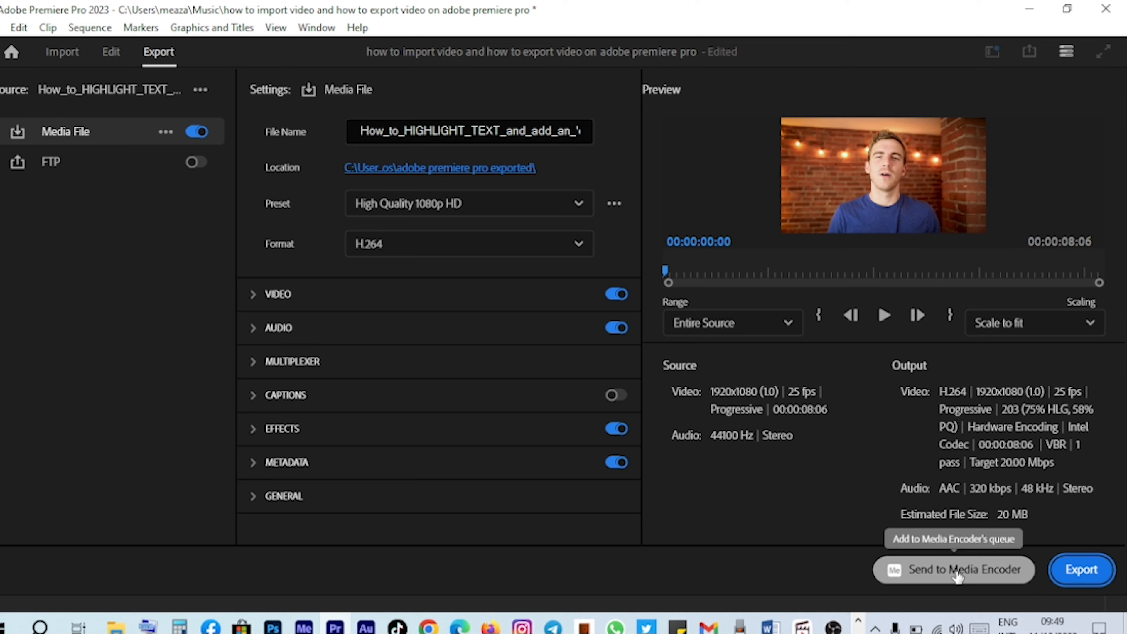
pyautogui.click(957, 572)
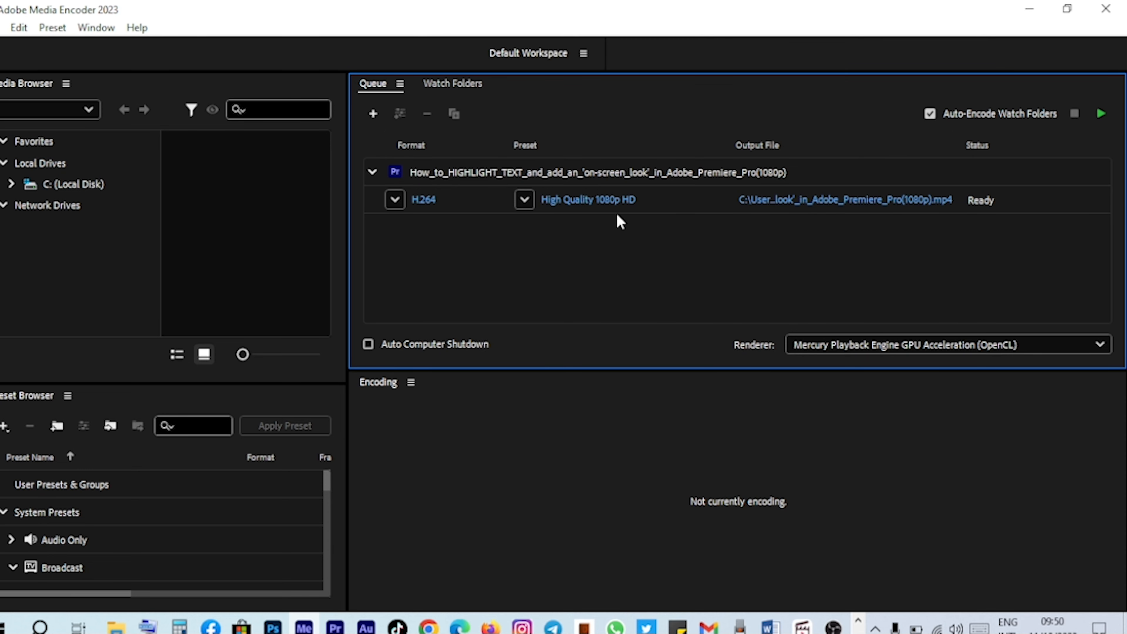
pyautogui.click(709, 206)
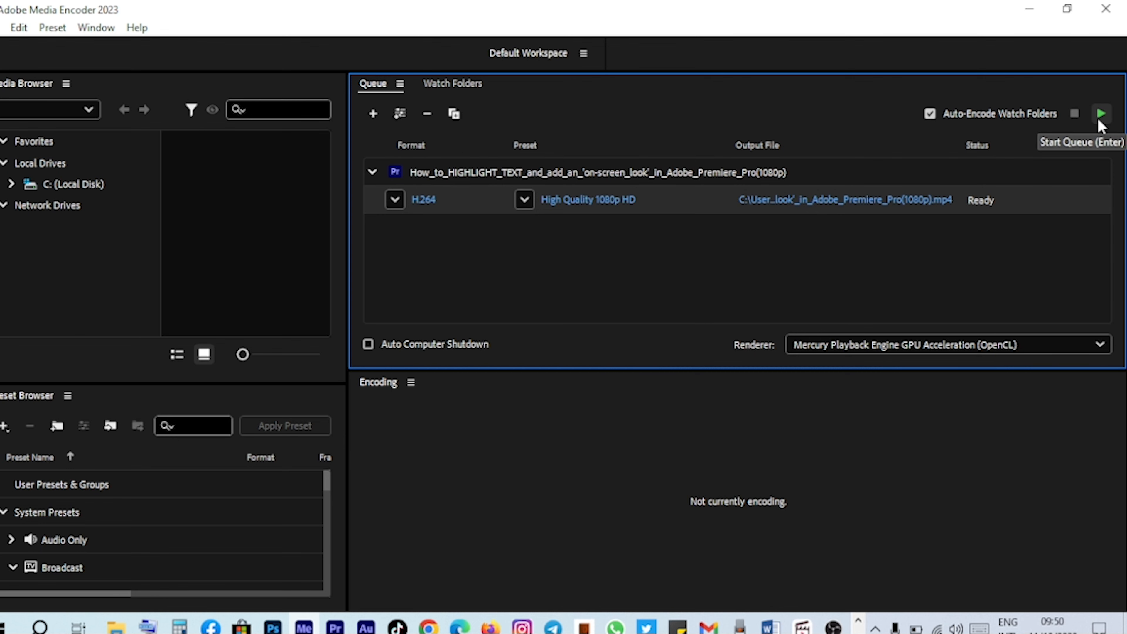
pyautogui.click(1099, 119)
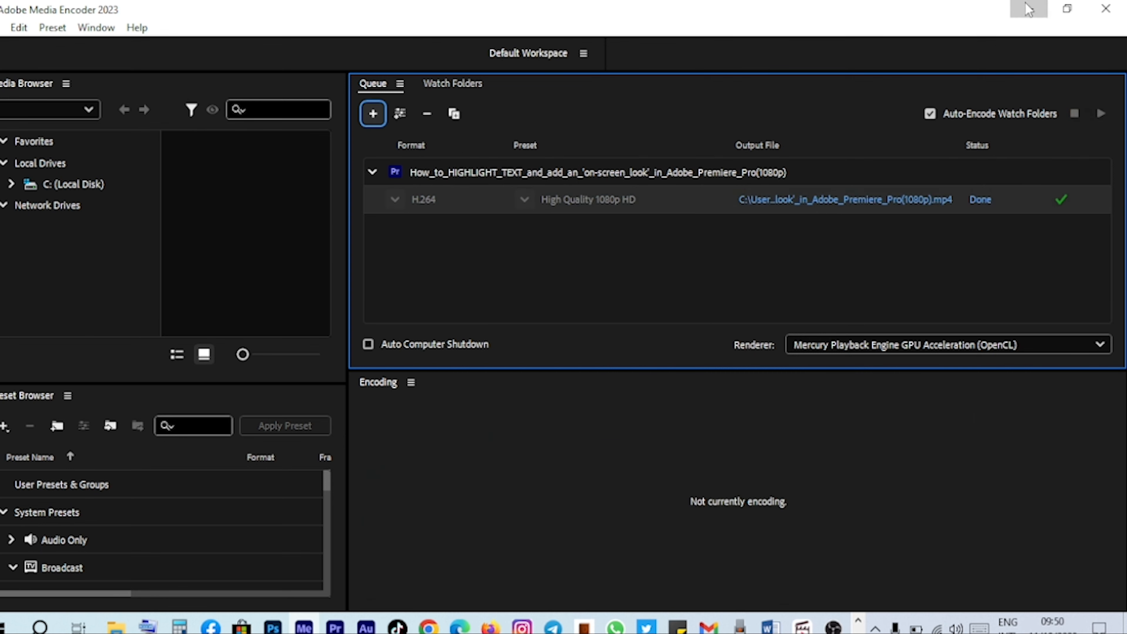
pyautogui.click(1028, 9)
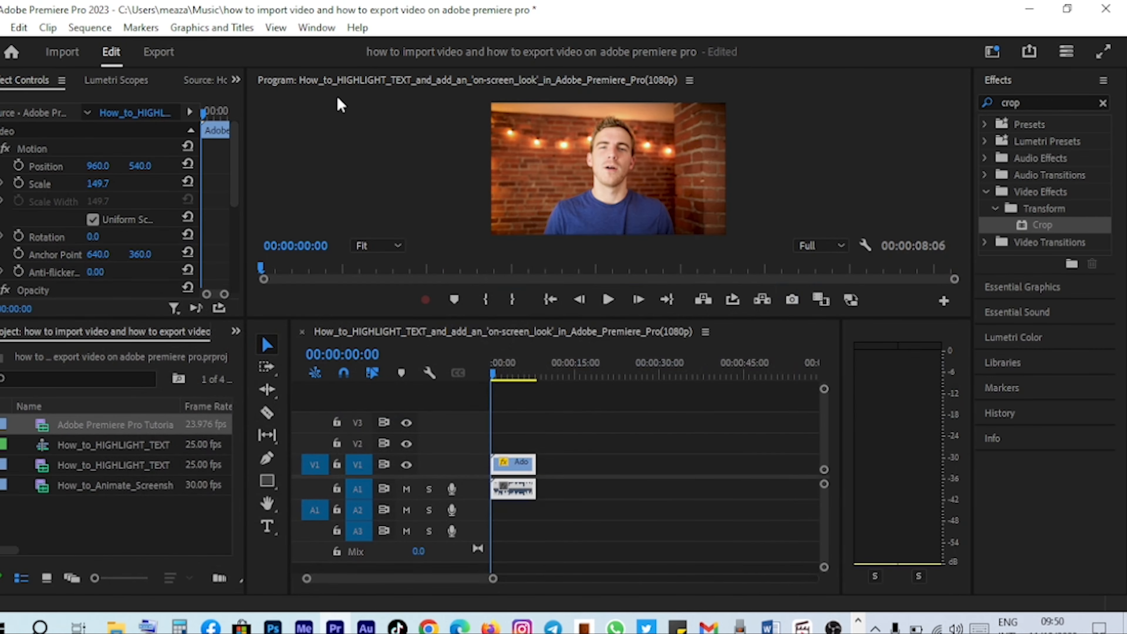
# Step: Start a direct media export of the sequence with the High Quality 1080p HD preset and cancel the encoding
pyautogui.click(519, 351)
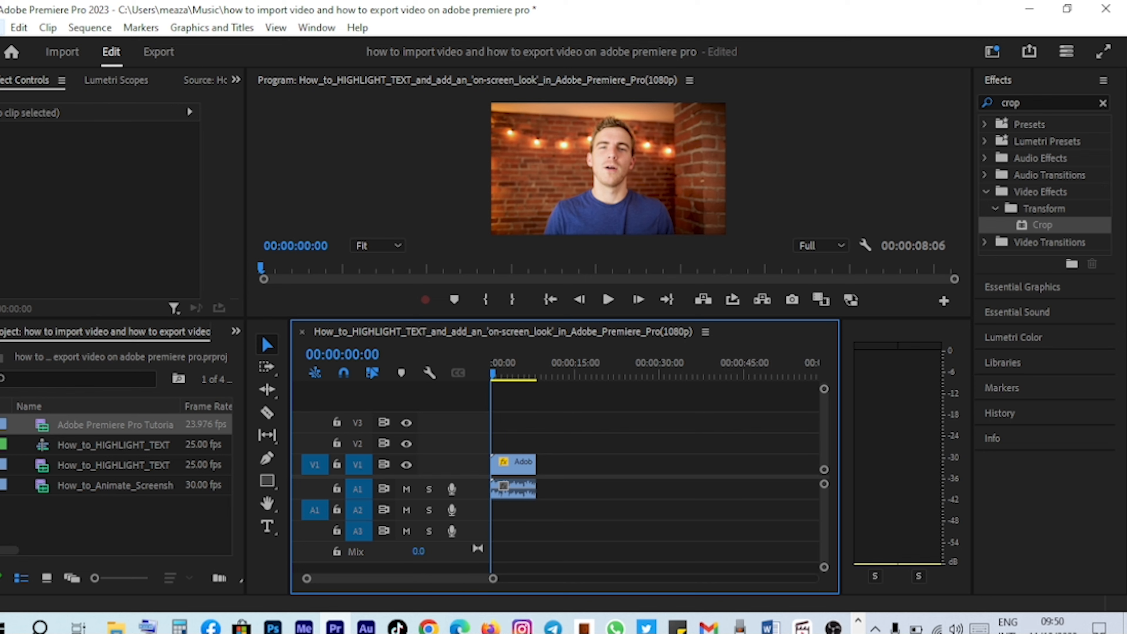
pyautogui.click(4, 28)
pyautogui.moveTo(47, 508)
pyautogui.click(327, 289)
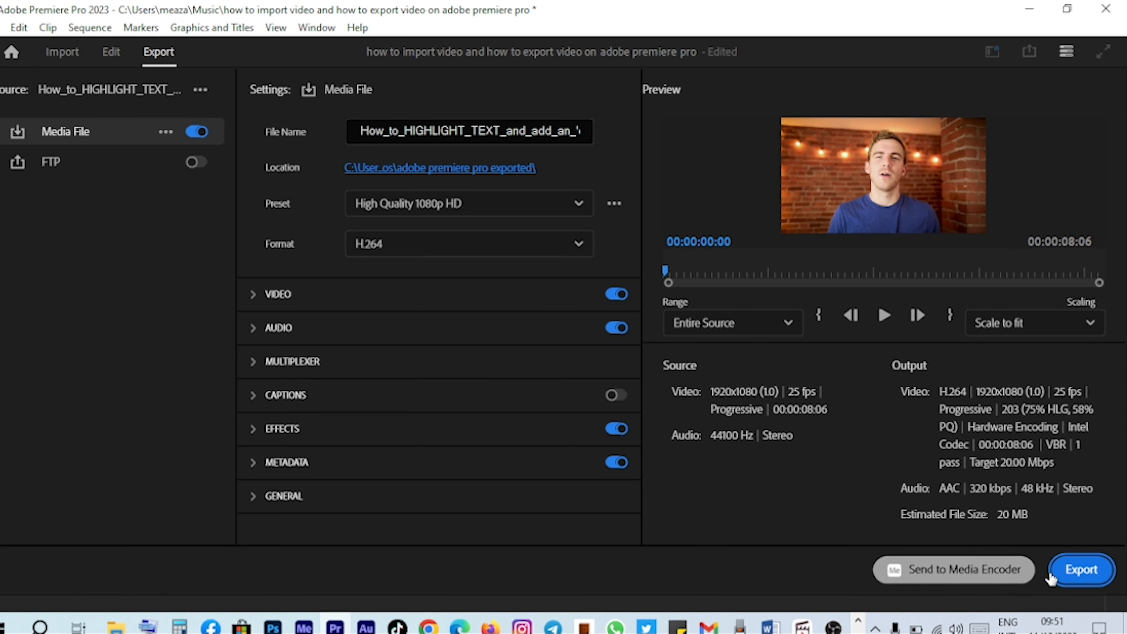
pyautogui.click(1078, 568)
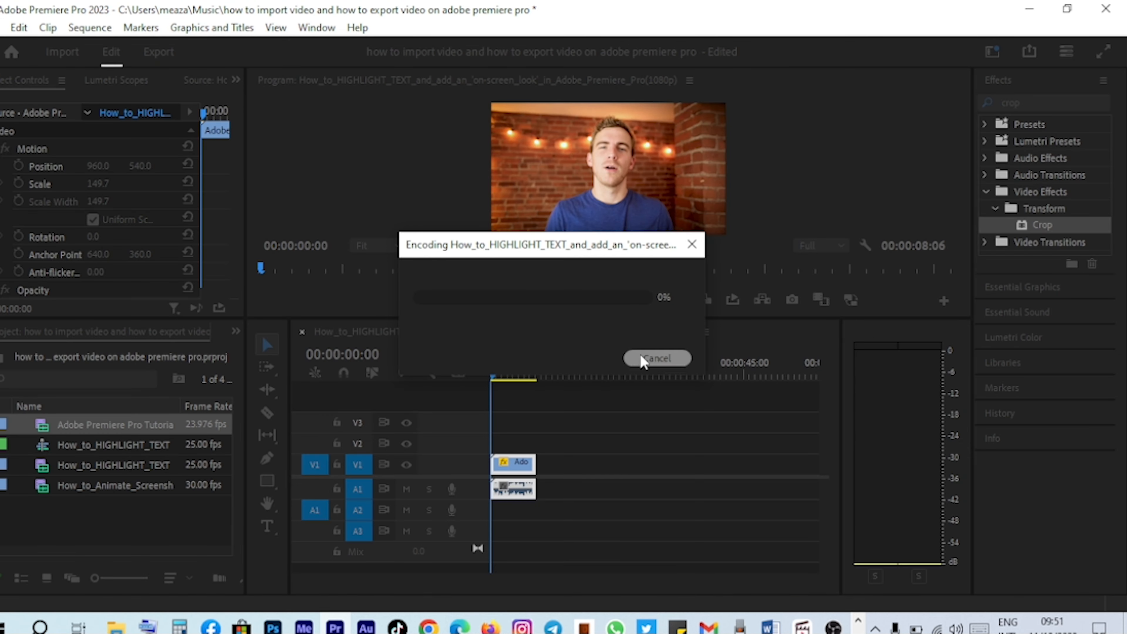
pyautogui.click(655, 358)
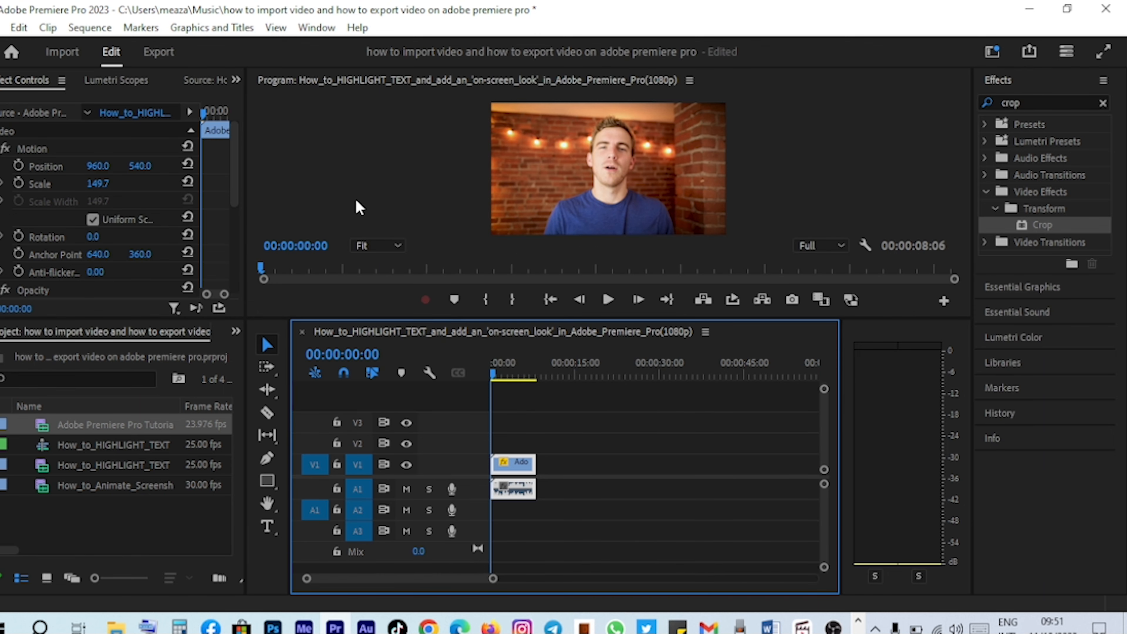
# Step: Reopen the media export settings for the sequence
pyautogui.hotkey('ctrl', 'm')
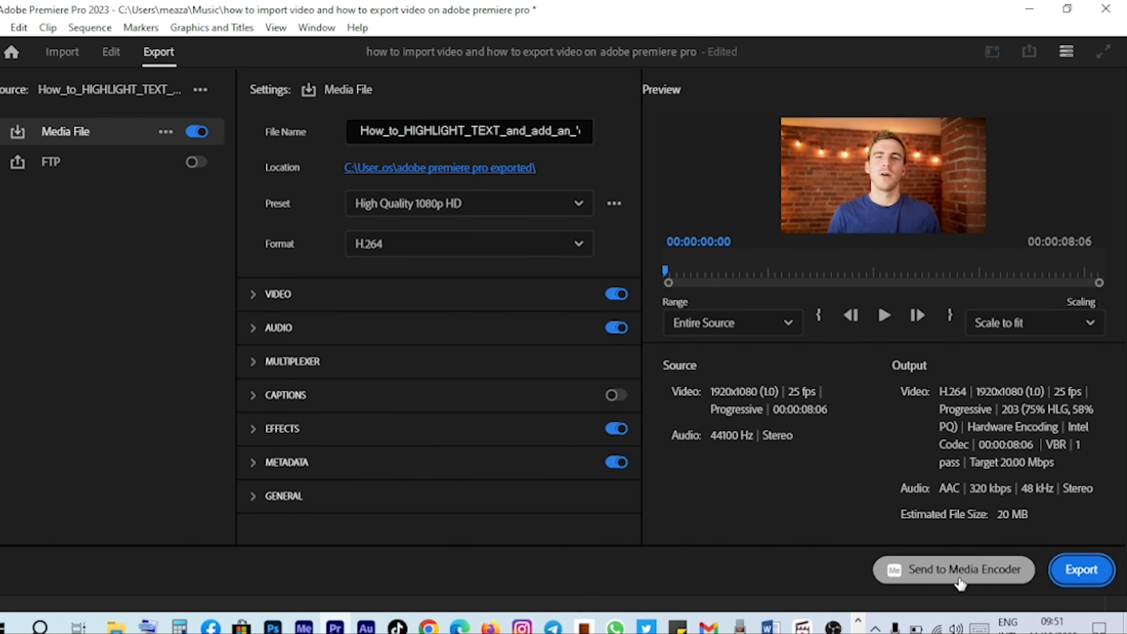